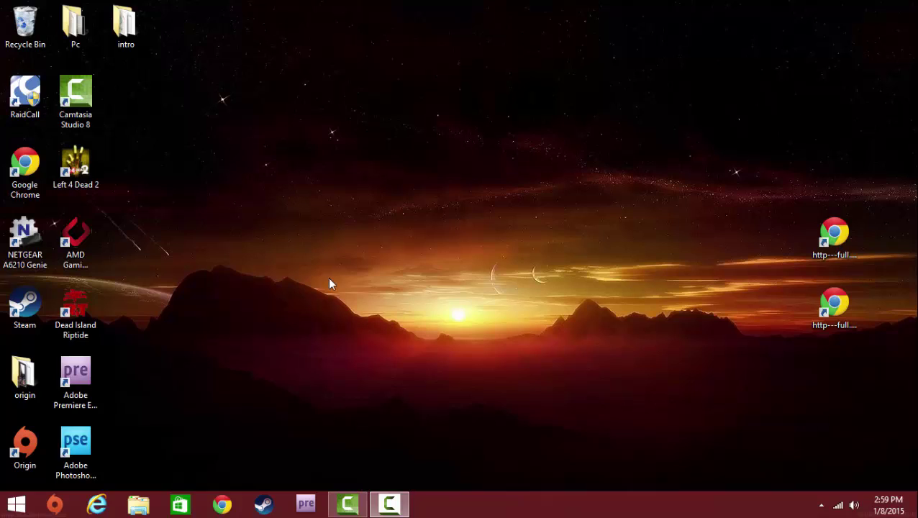
Step: Launch Chrome, search the web for 'gimp', and open gimp.org
left_click(223, 505)
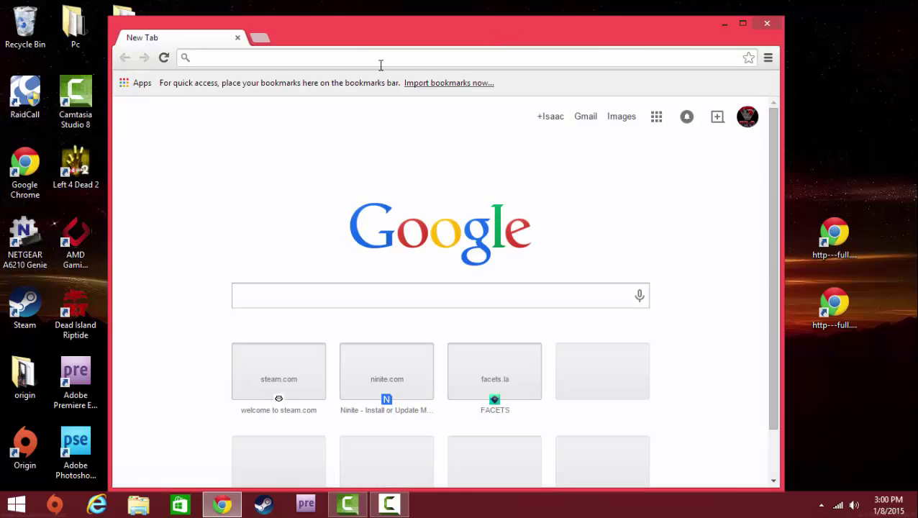
type("gimp")
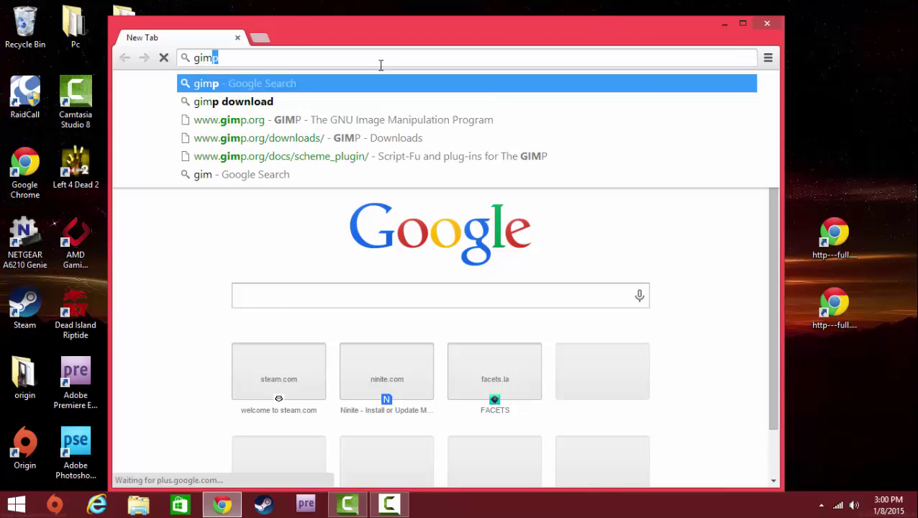
key("Return")
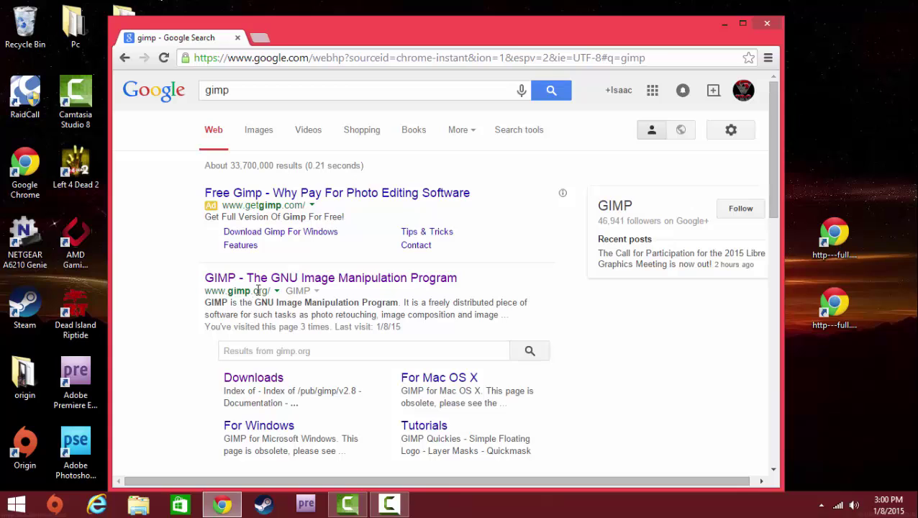
left_click(281, 284)
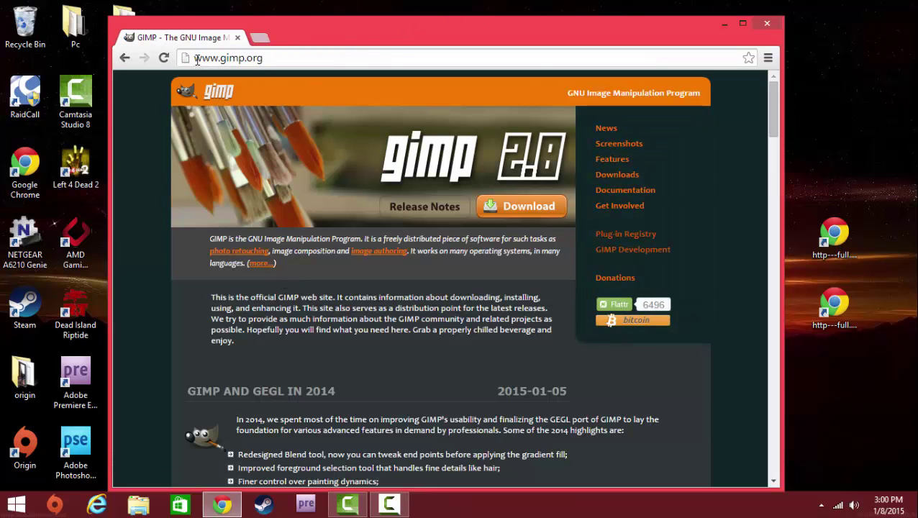
Step: Download the GIMP 2.8.14 Windows installer and run it once finished
left_click(515, 208)
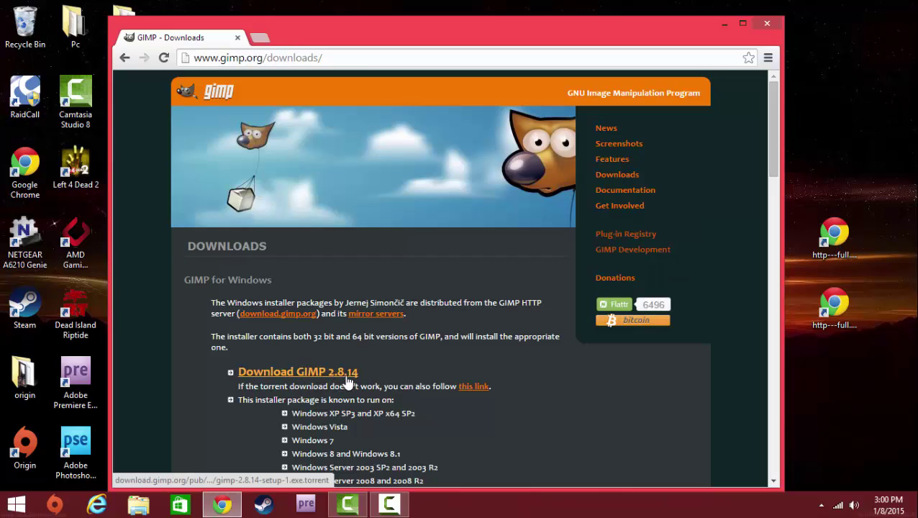
left_click(480, 389)
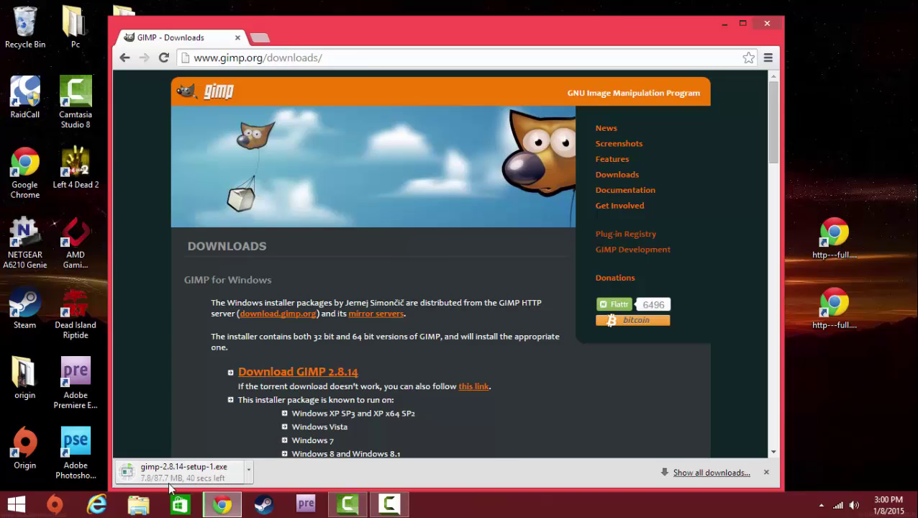
left_click(195, 475)
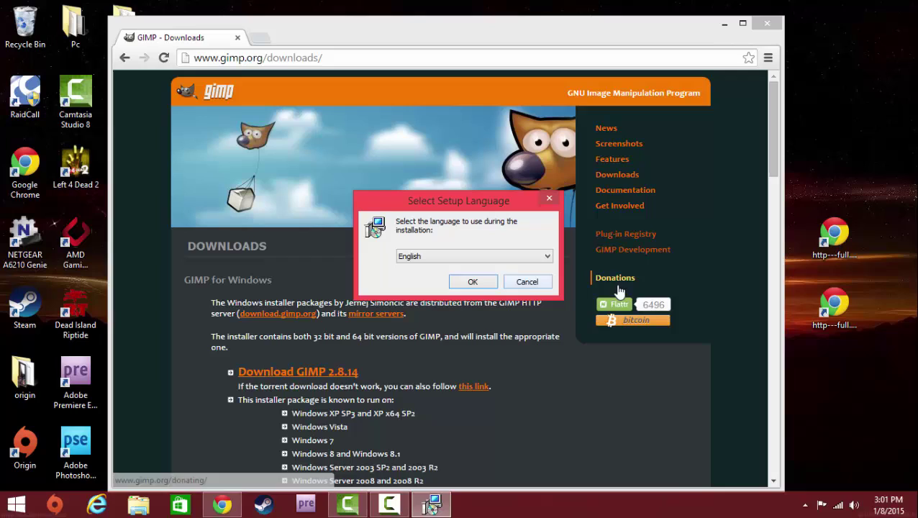
Step: Keep English as the setup language and start the default GIMP installation
left_click(476, 258)
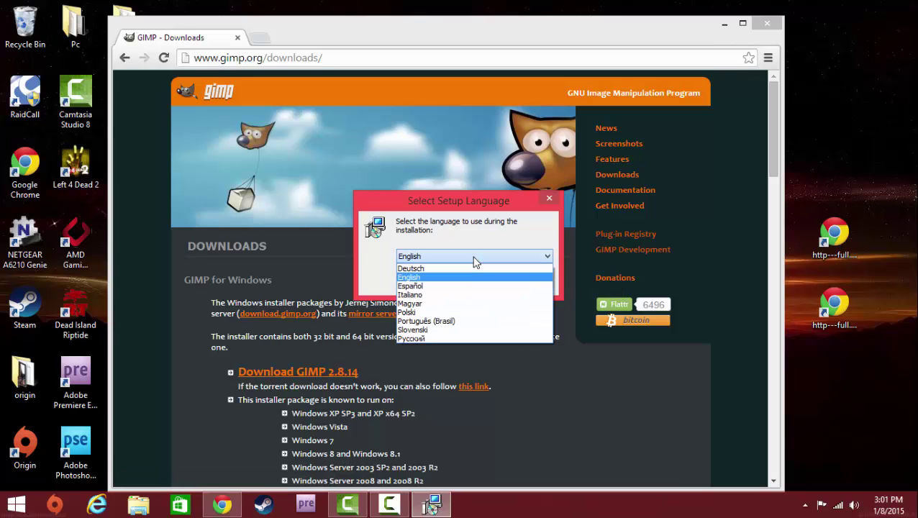
left_click(423, 278)
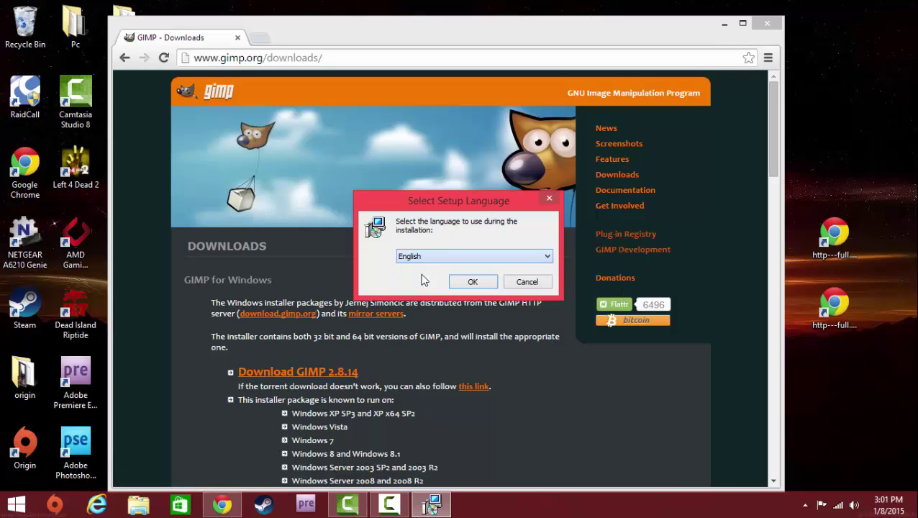
left_click(480, 281)
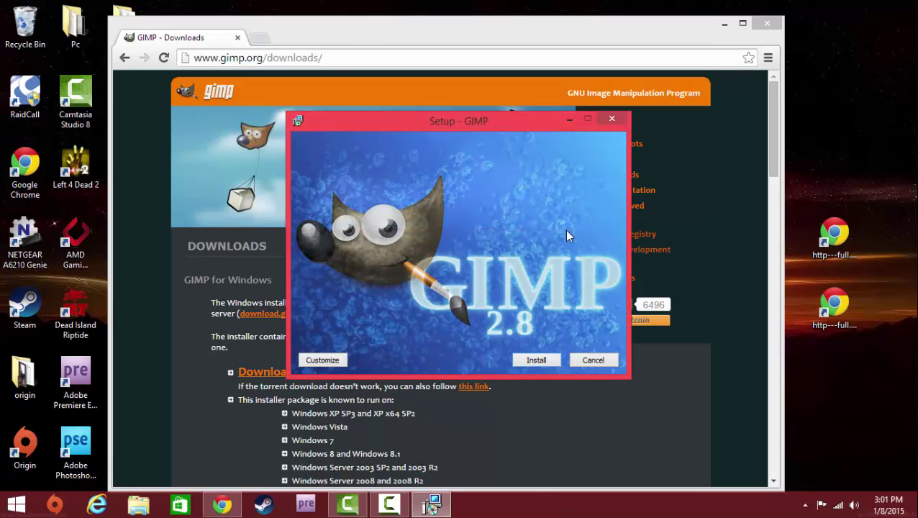
left_click(532, 360)
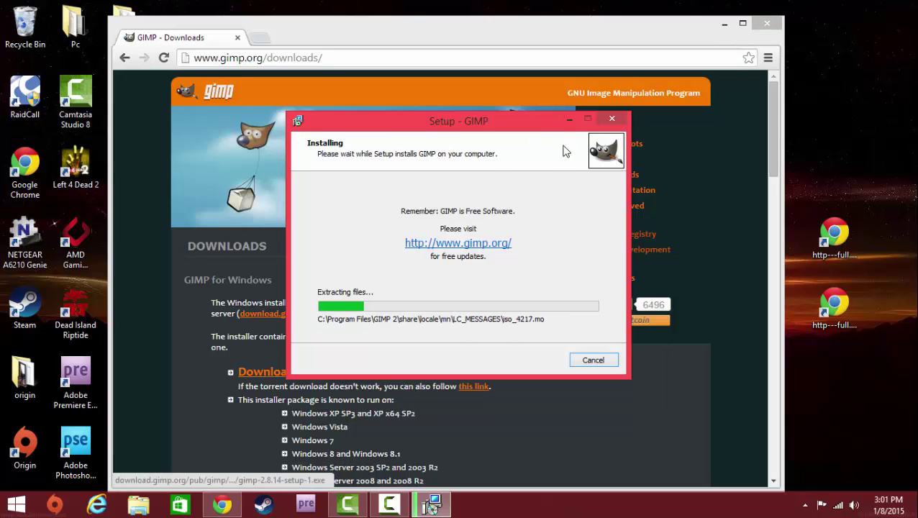
Step: Minimize Chrome while the installer runs, then close the finished setup wizard
mouse_move(563, 121)
left_mouse_down()
mouse_move(325, 275)
mouse_move(562, 124)
left_mouse_up()
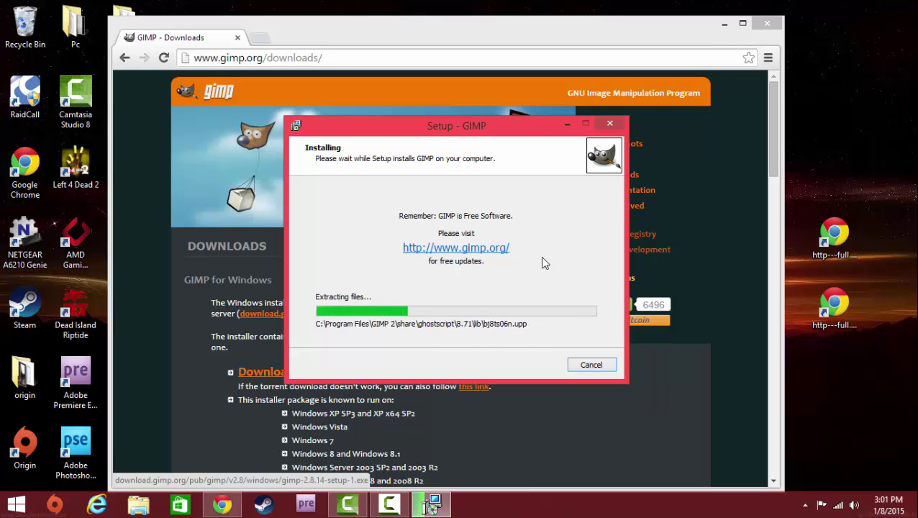
left_click_drag(477, 127, 577, 156)
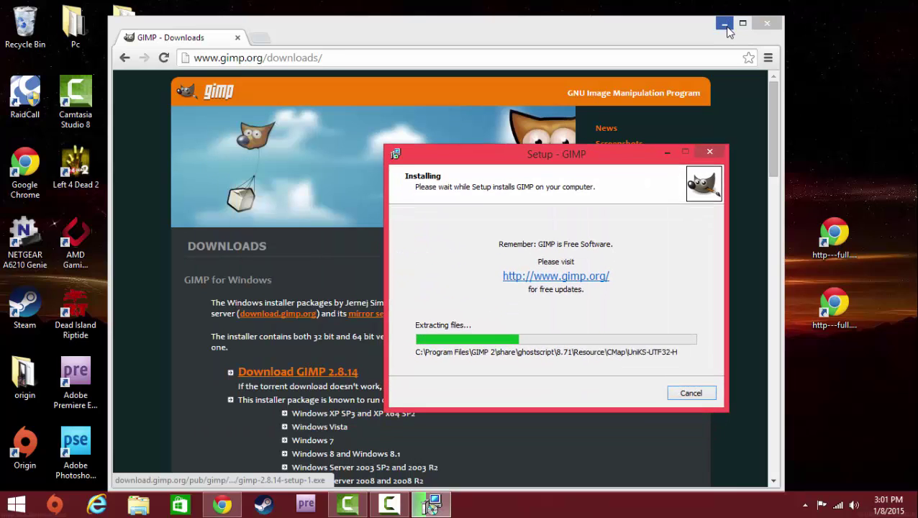
left_click(726, 26)
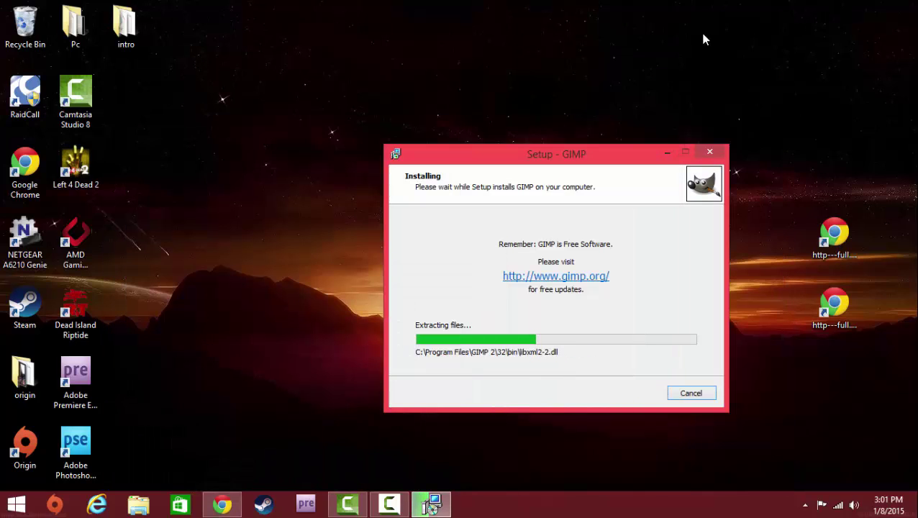
left_click_drag(595, 149, 431, 126)
left_click_drag(505, 164, 508, 113)
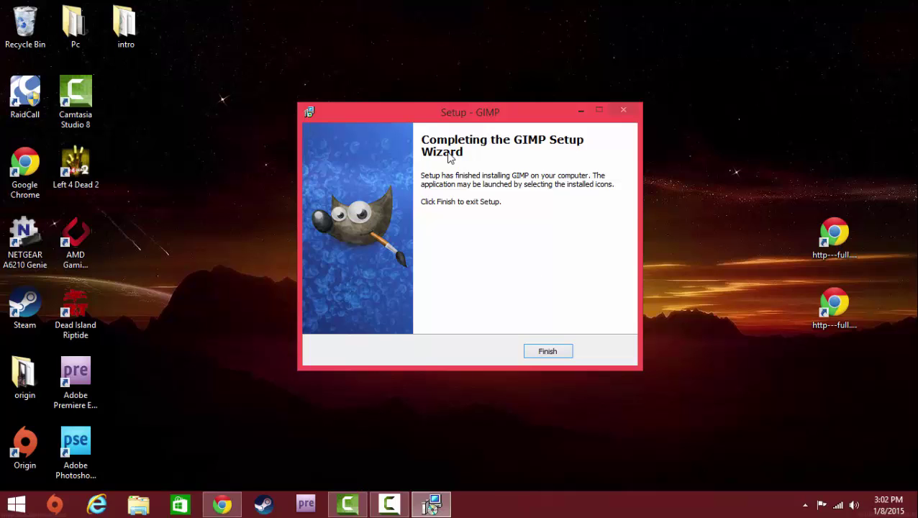
left_click(545, 352)
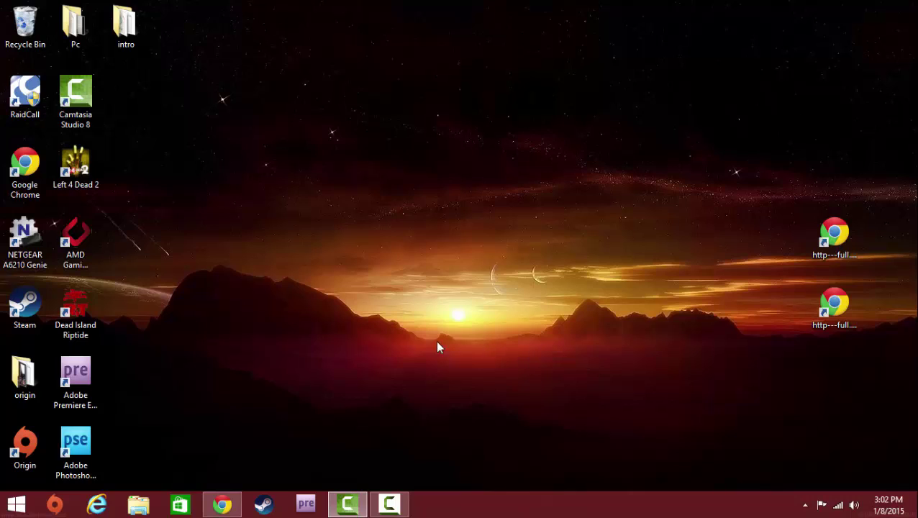
Step: Search the Start menu for 'gimp' to find GIMP 2
left_click(17, 506)
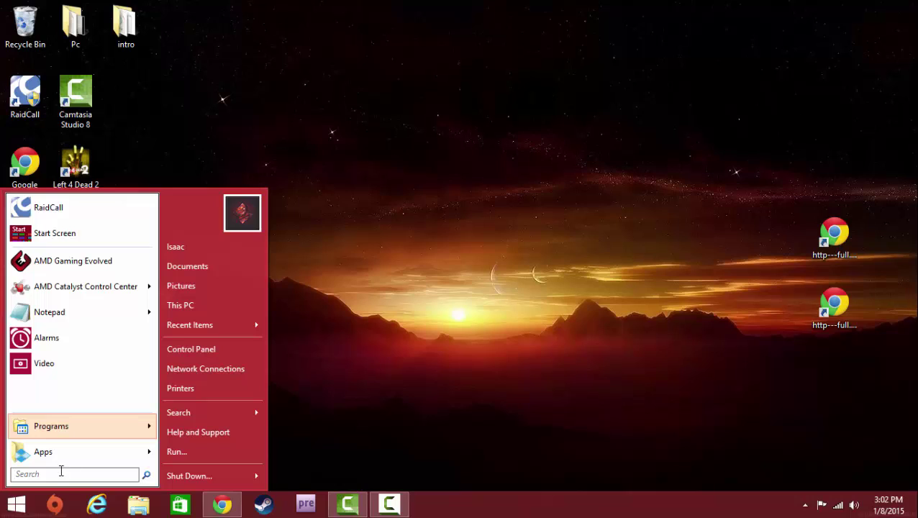
type("gim")
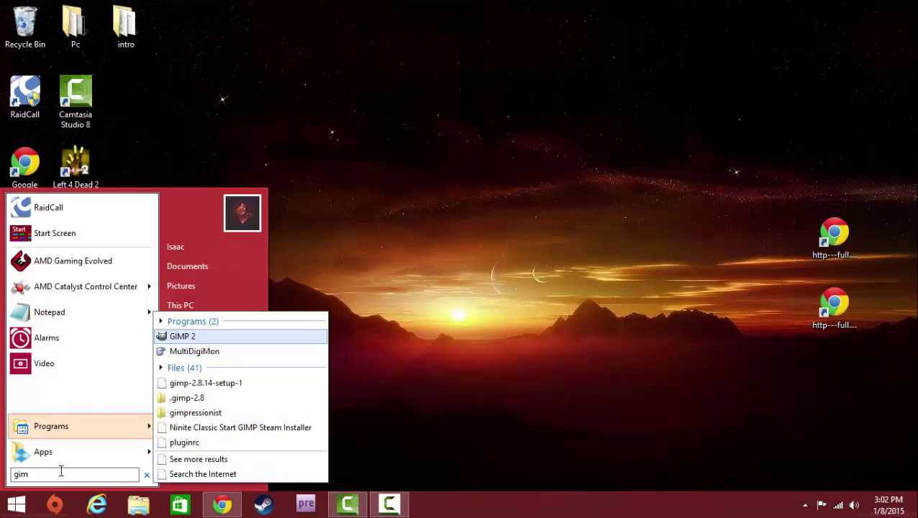
right_click(176, 351)
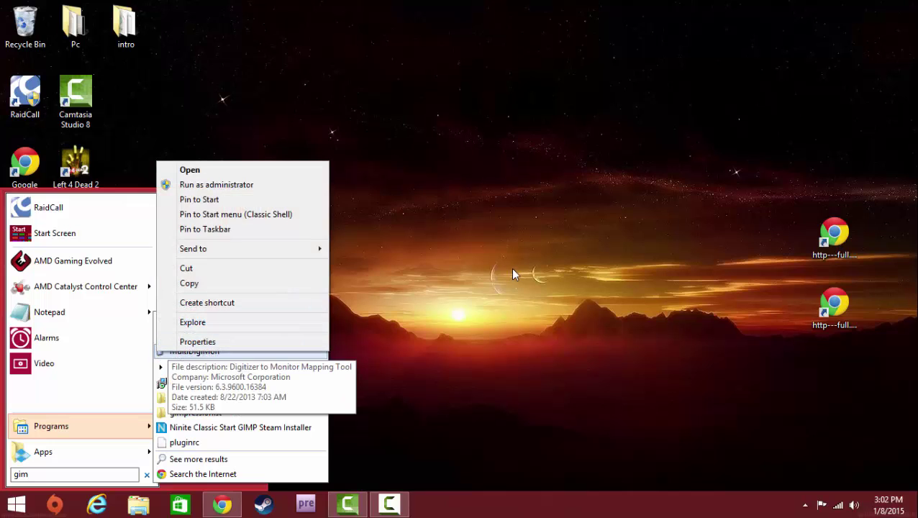
left_click(501, 271)
left_click(20, 507)
type("fg")
key("BackSpace")
key("BackSpace")
type("gimp")
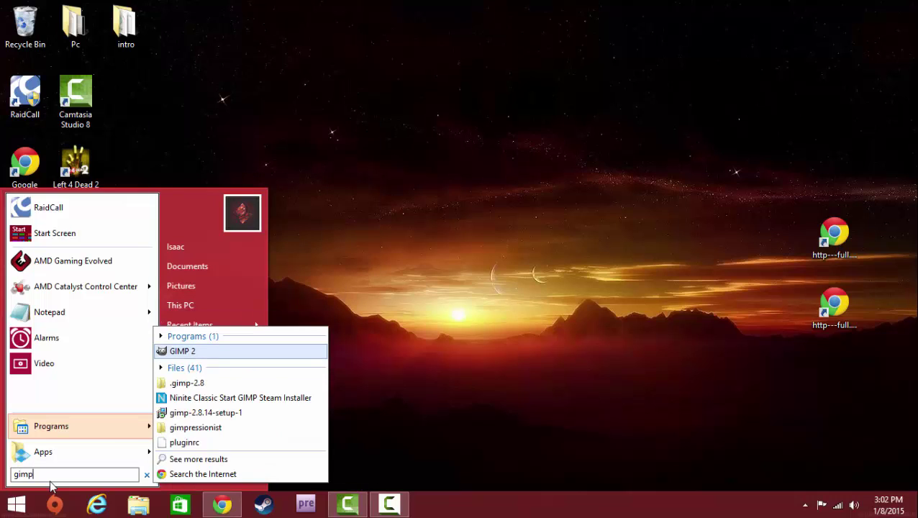
Step: Pin GIMP 2 to the taskbar and close the Start menu
right_click(179, 351)
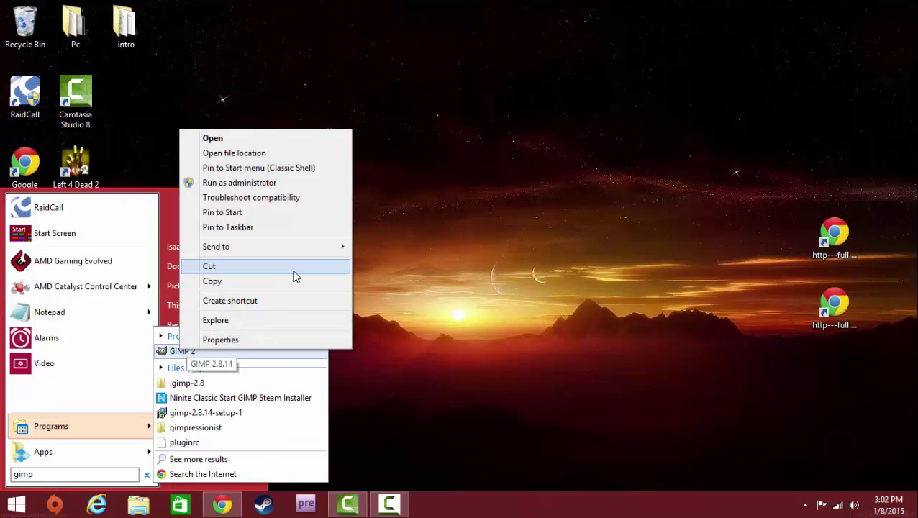
left_click(264, 230)
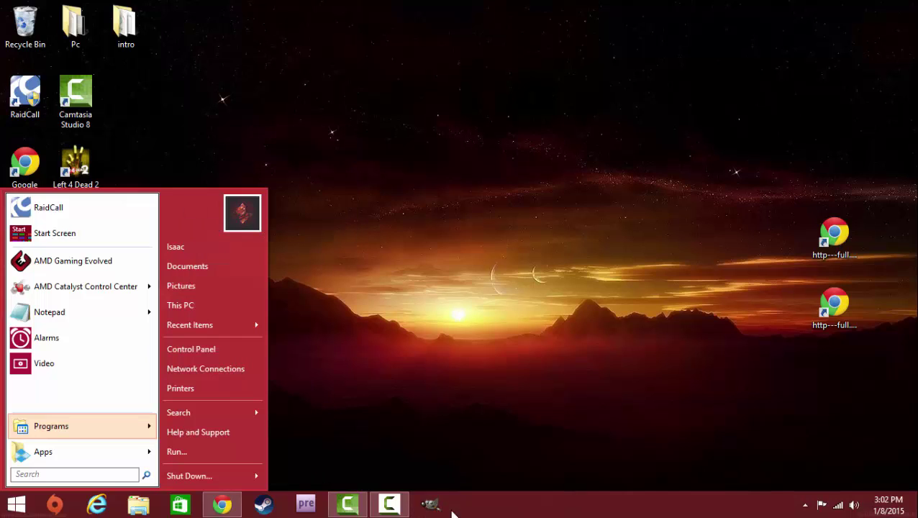
left_click(428, 464)
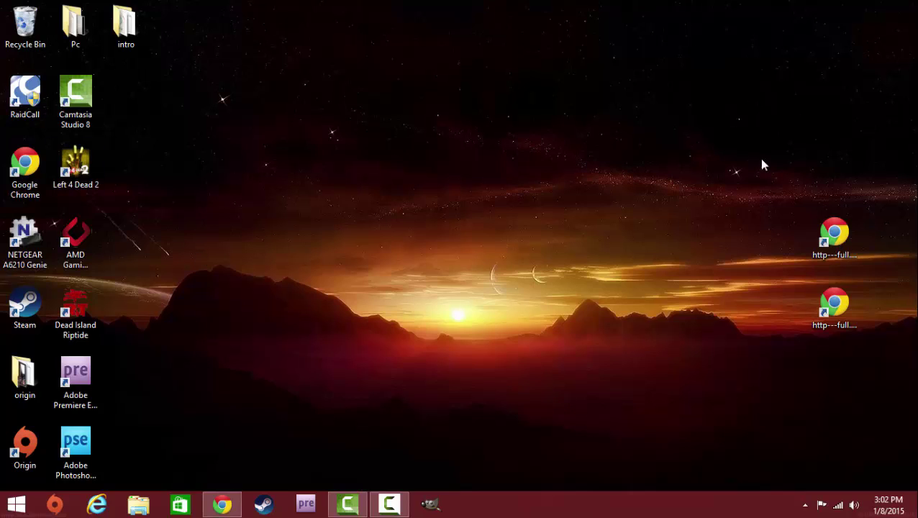
Step: Open the Script-Fu tutorial, pause the ad, and follow the registry link in the description
double_click(835, 231)
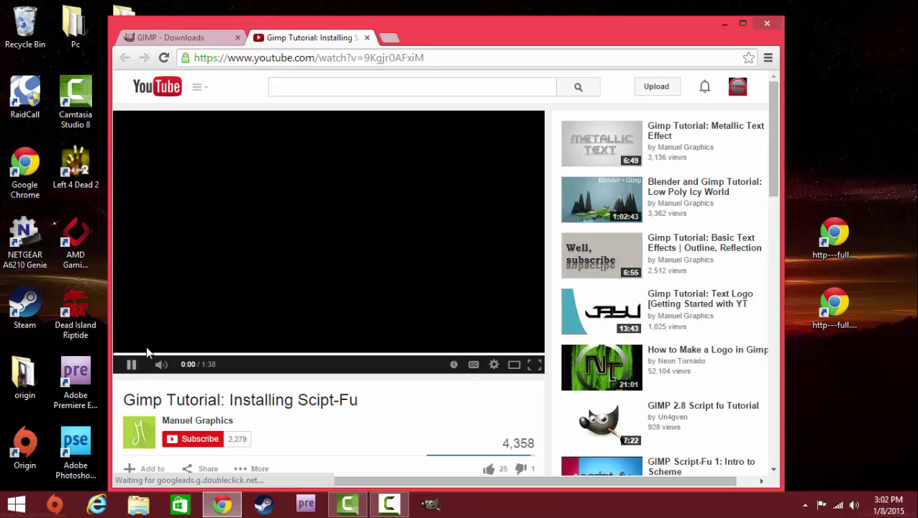
left_click(131, 364)
scroll(408, 266, "down", 2)
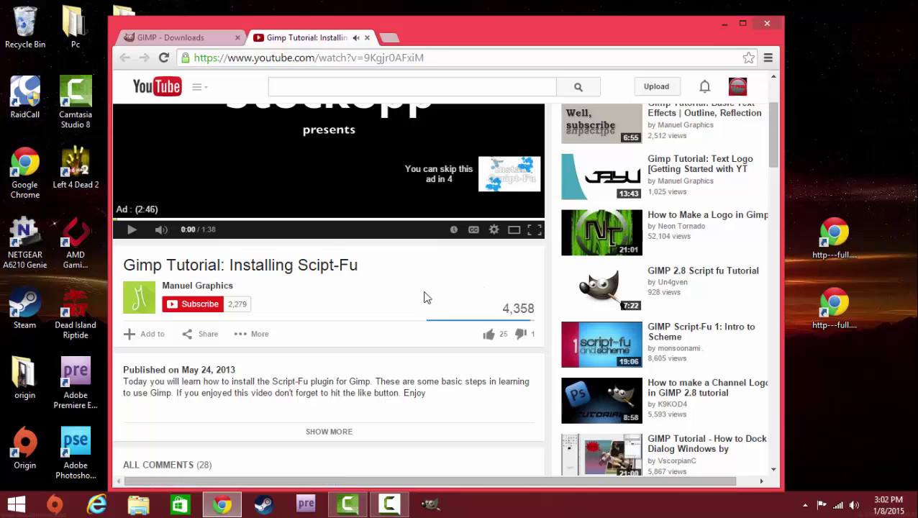
scroll(375, 281, "down", 3)
left_click(336, 229)
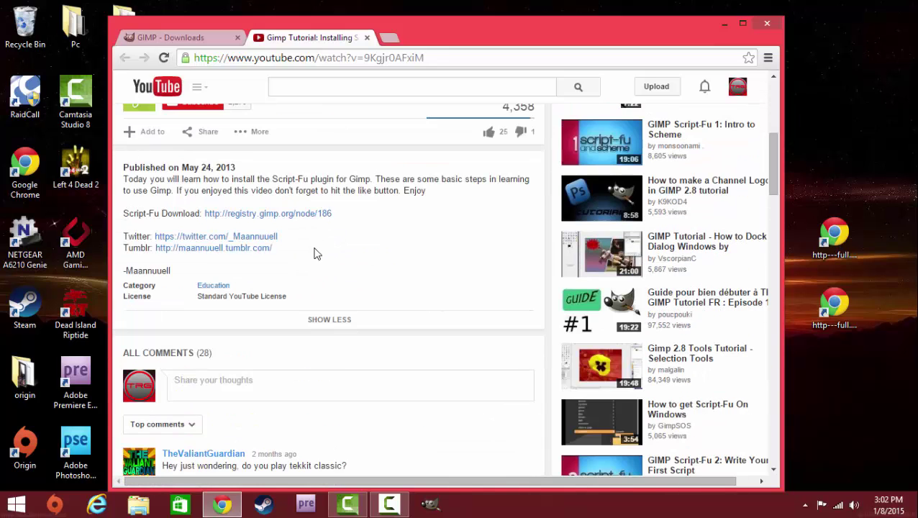
left_click(249, 223)
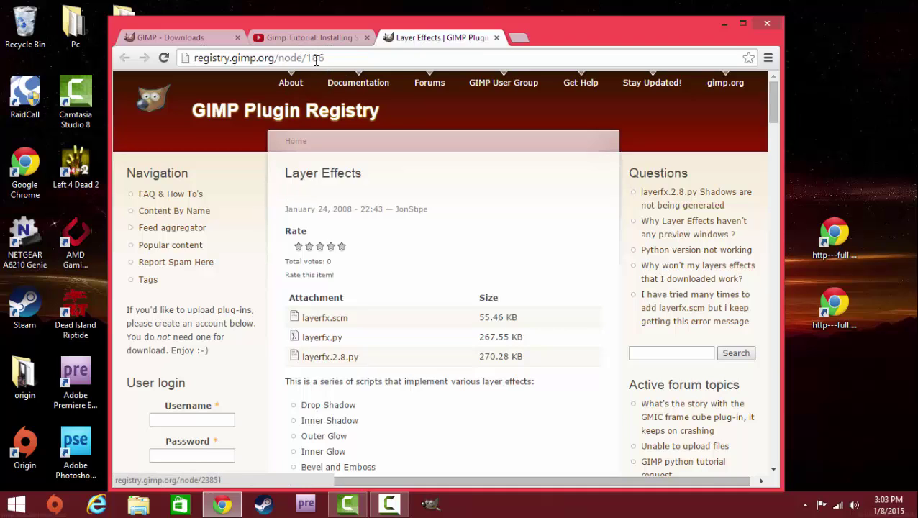
Step: Download layerfx.scm from the Plugin Registry and drag it onto the desktop
left_click_drag(330, 60, 179, 64)
left_click(387, 62)
scroll(359, 133, "down", 1)
scroll(248, 128, "up", 1)
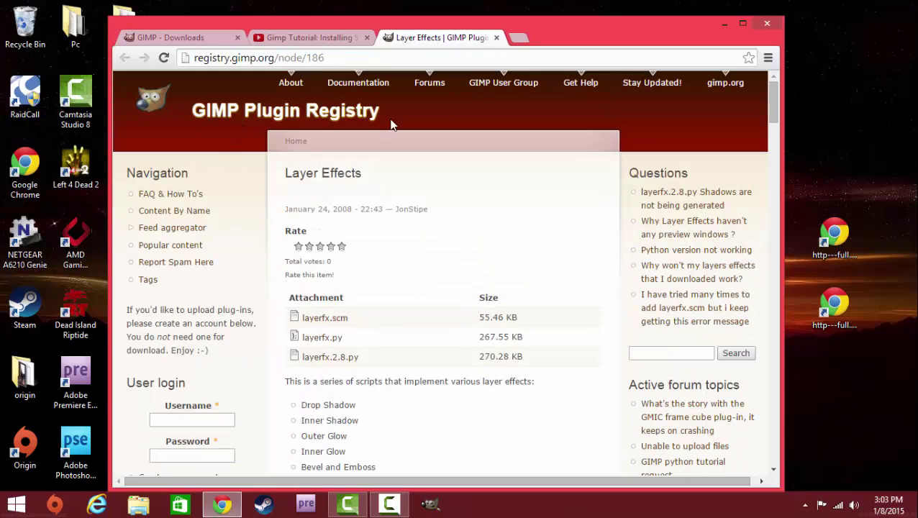
left_click(329, 319)
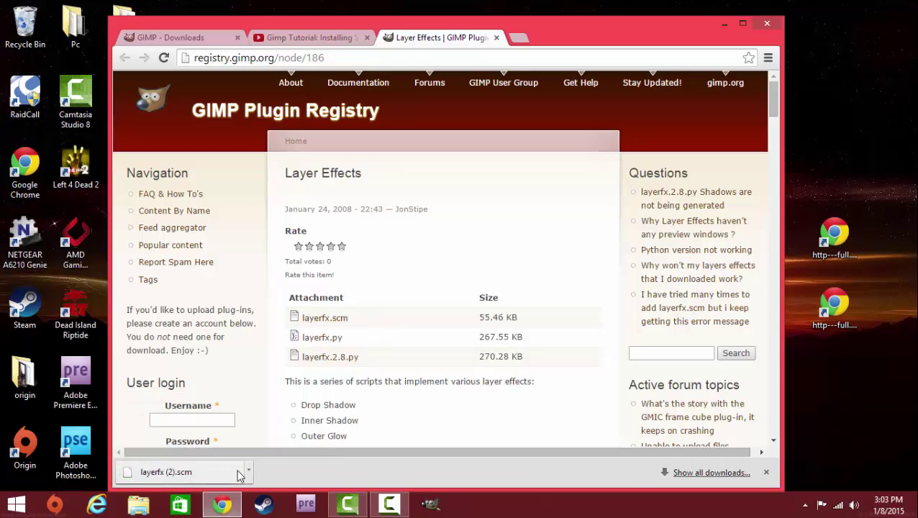
left_click_drag(164, 473, 842, 353)
left_click(854, 177)
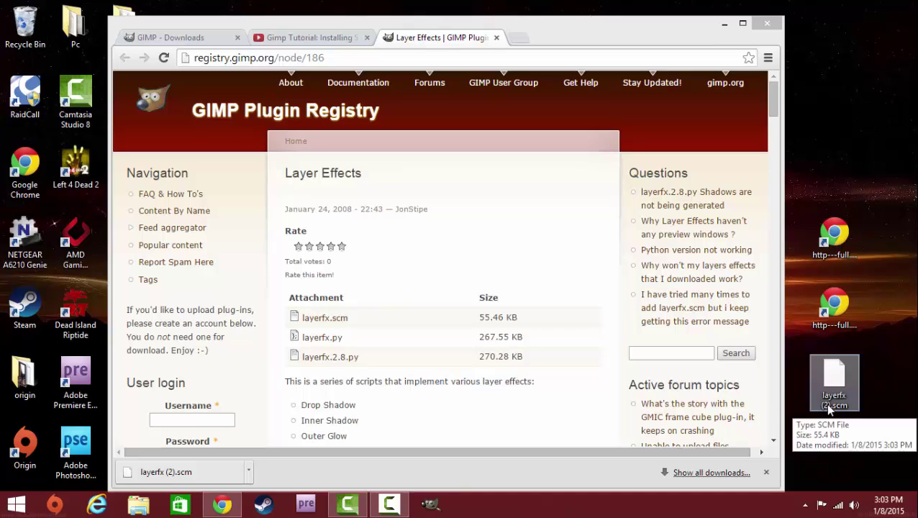
Step: Open the saved Dodger font page, download the font, and open dodger (2).zip
left_click(719, 27)
double_click(835, 304)
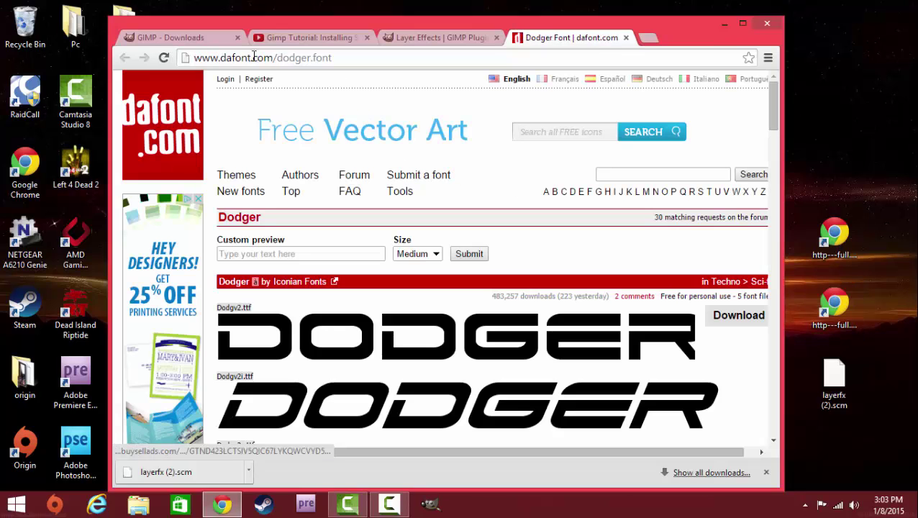
left_click_drag(194, 57, 278, 58)
left_click(424, 127)
scroll(389, 295, "down", 1)
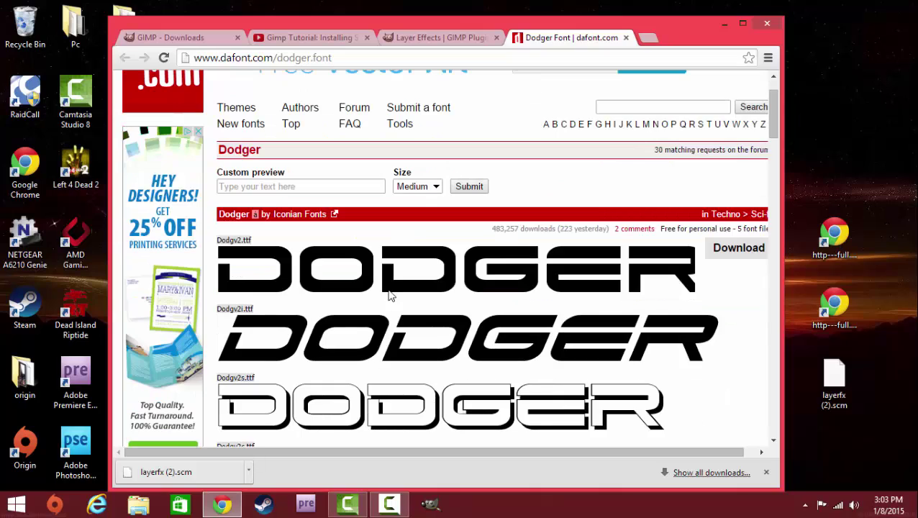
left_click(734, 257)
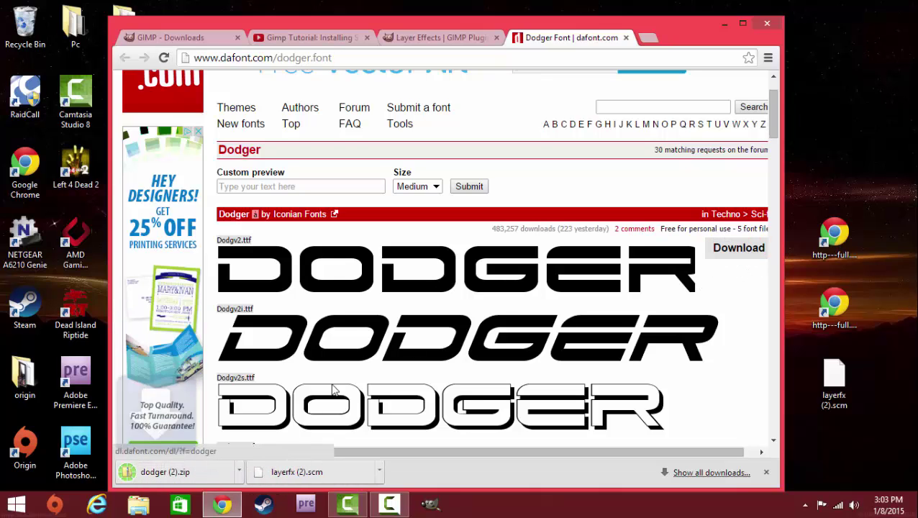
left_click(196, 477)
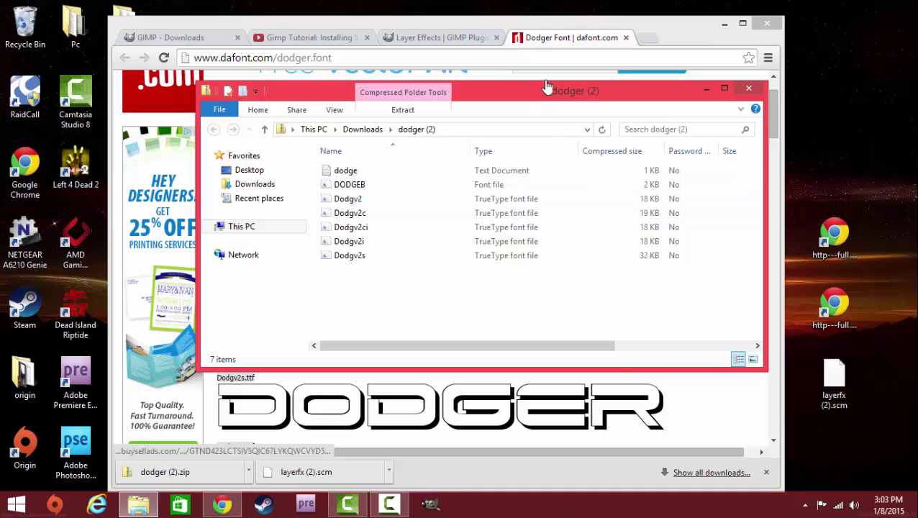
Step: Move the dodger (2) archive window aside and minimize Chrome
left_click_drag(533, 91, 591, 81)
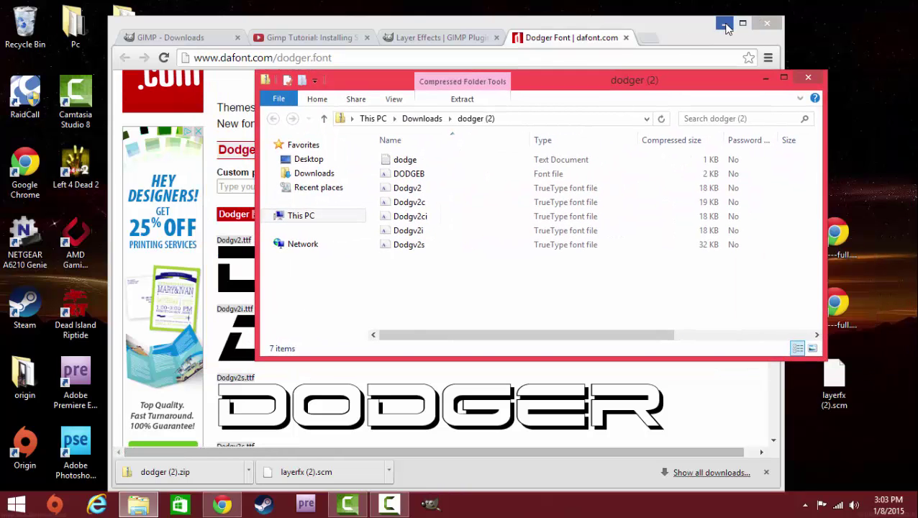
left_click(725, 25)
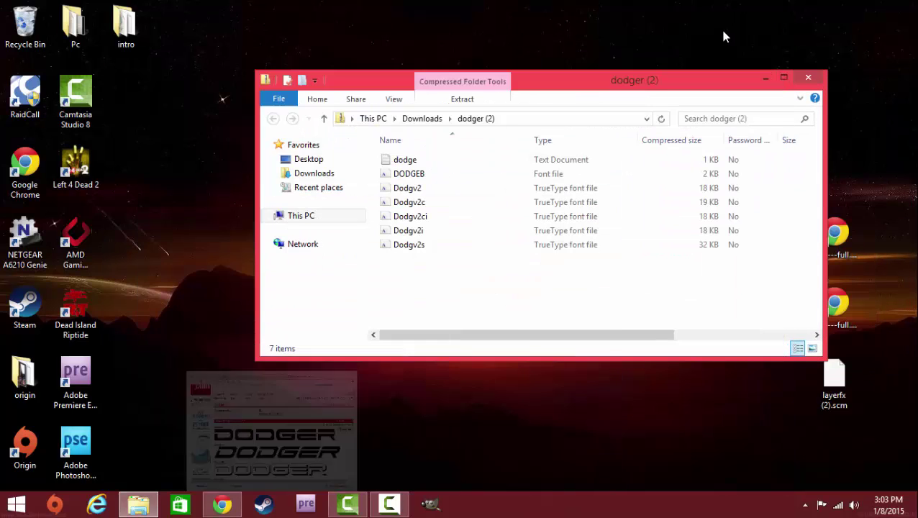
Step: Open Control Panel from Start and browse the All Control Panel Items list
left_click(16, 504)
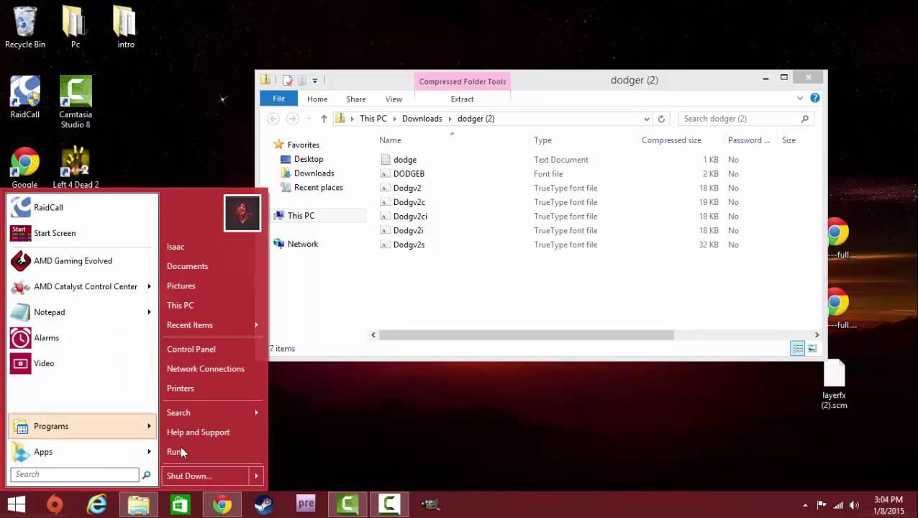
left_click(191, 350)
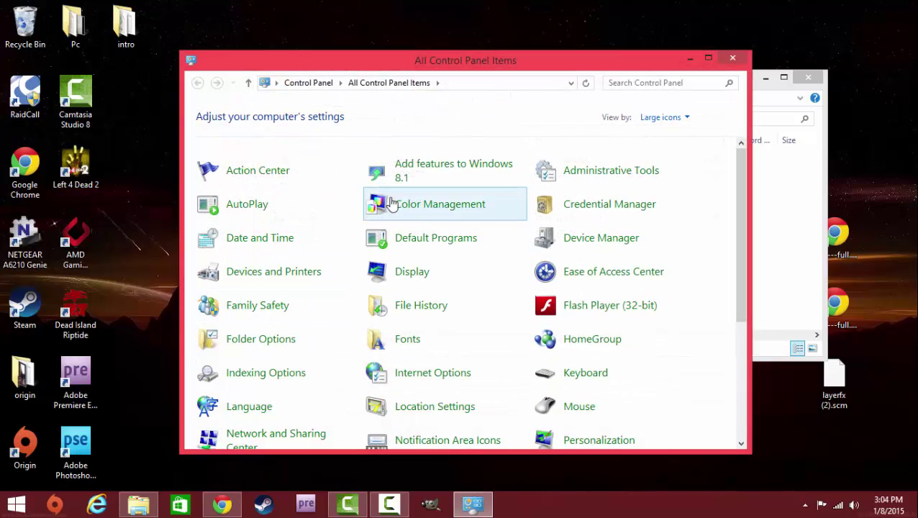
scroll(408, 202, "down", 3)
scroll(417, 241, "up", 3)
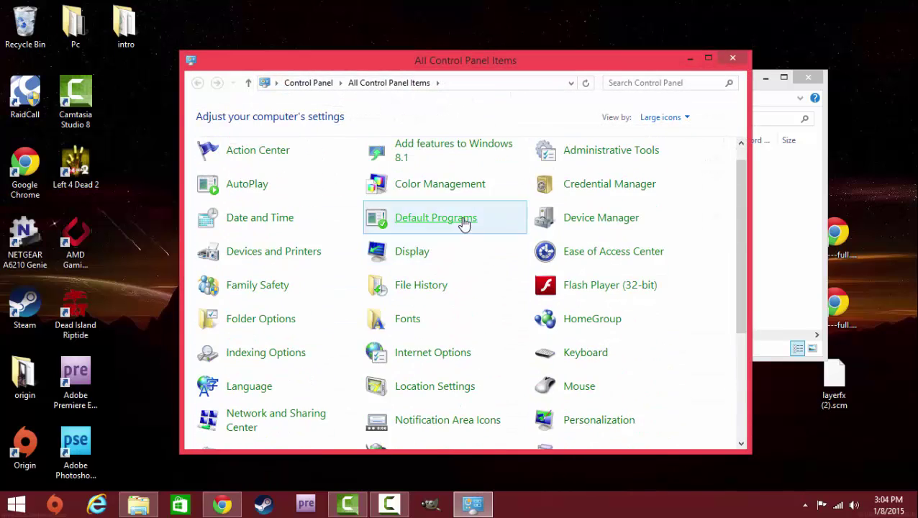
Step: Close Control Panel and open the .gimp-2.8 folder from a Start search for 'gimp'
left_click(731, 59)
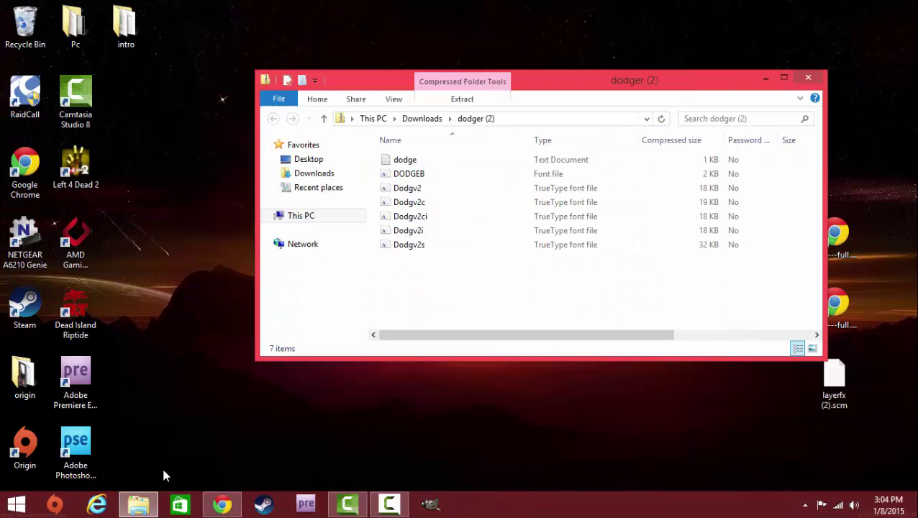
mouse_move(144, 505)
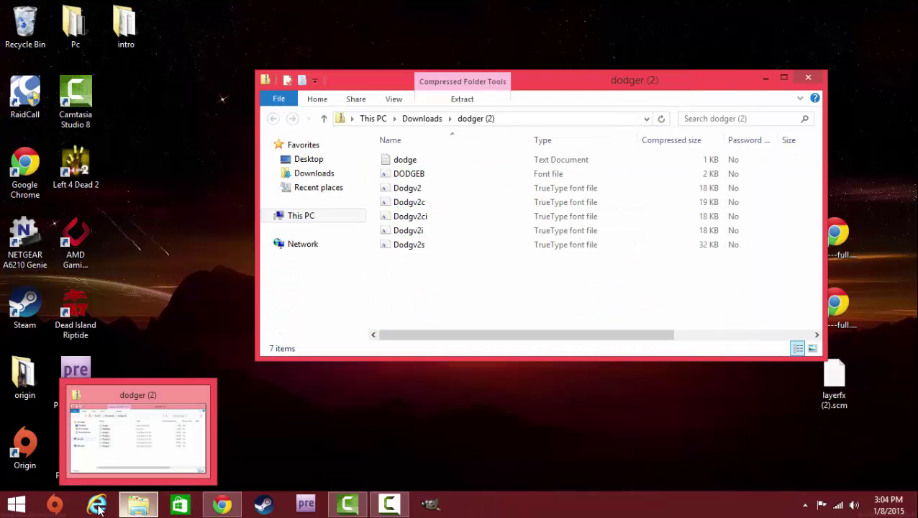
left_click(15, 506)
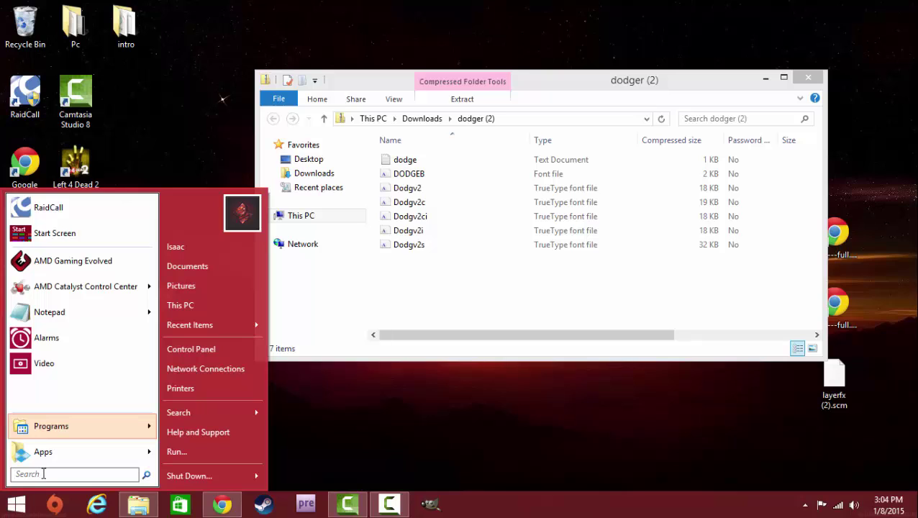
type("gimp")
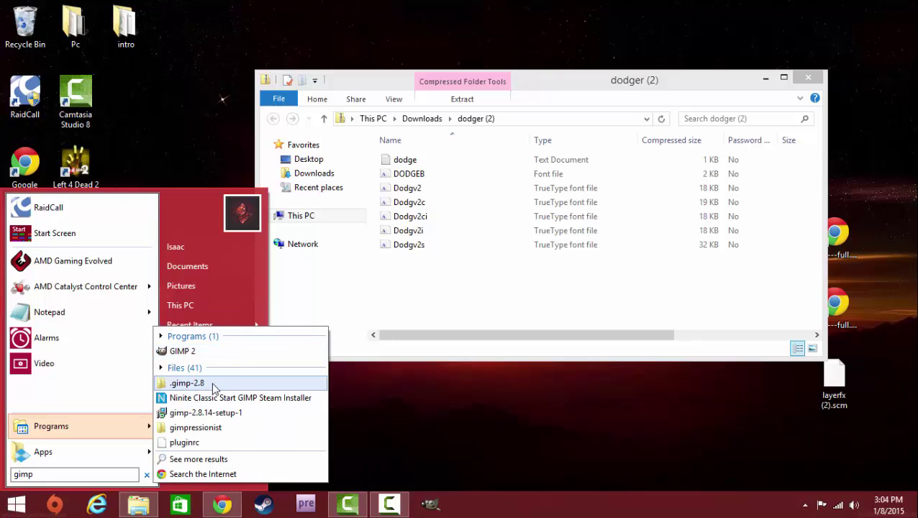
left_click(187, 382)
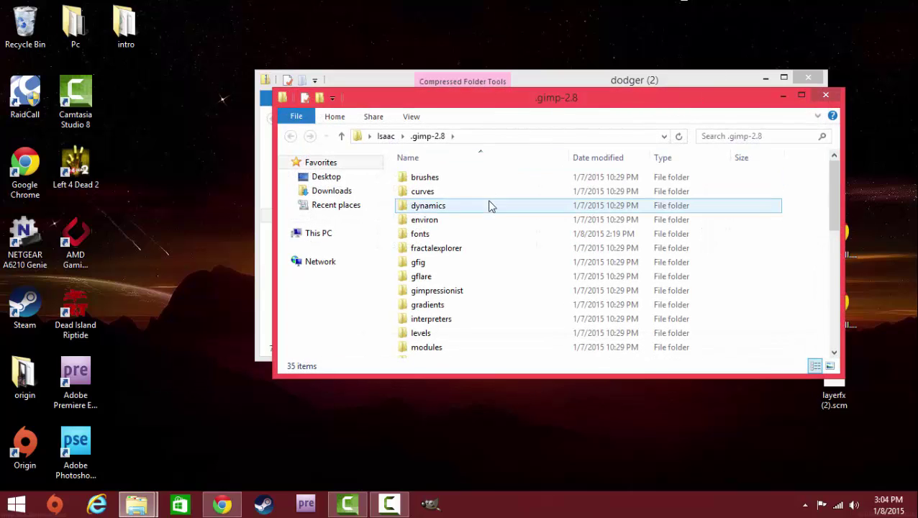
Step: Open the scripts folder, confirming it holds layerfx.scm
scroll(475, 209, "down", 4)
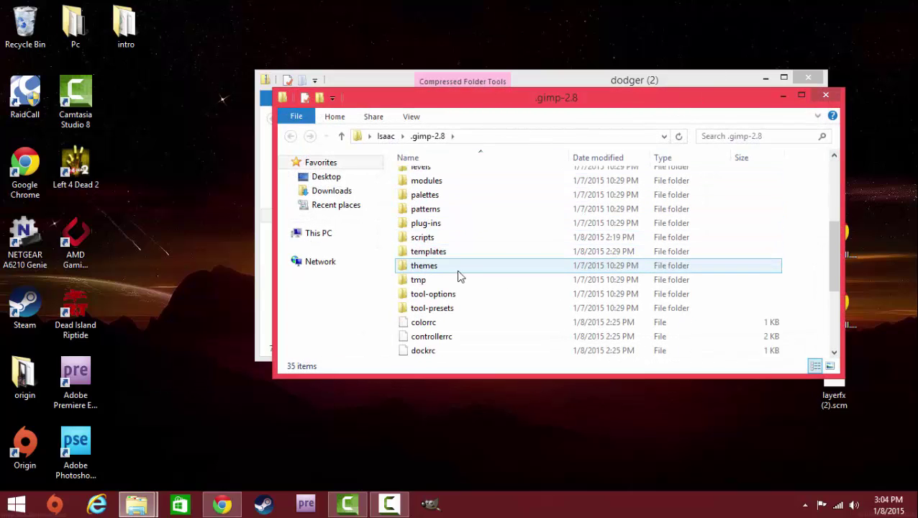
left_click(432, 244)
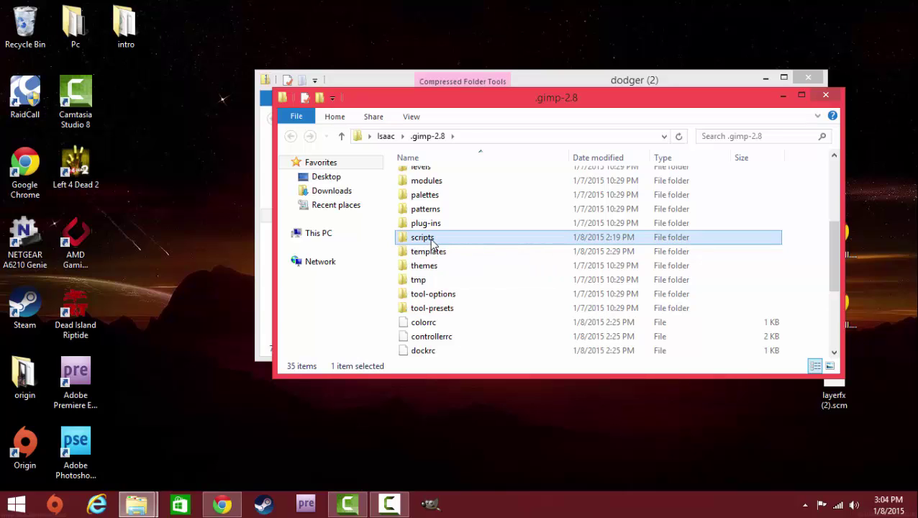
left_click(432, 243)
left_click(462, 243)
double_click(447, 243)
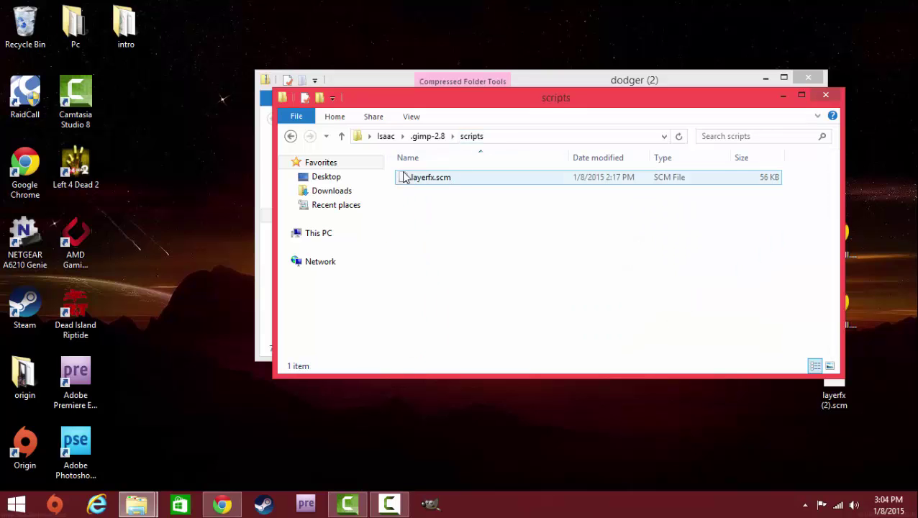
mouse_move(554, 101)
left_mouse_down()
mouse_move(535, 141)
mouse_move(505, 79)
mouse_move(570, 94)
mouse_move(602, 137)
left_mouse_up()
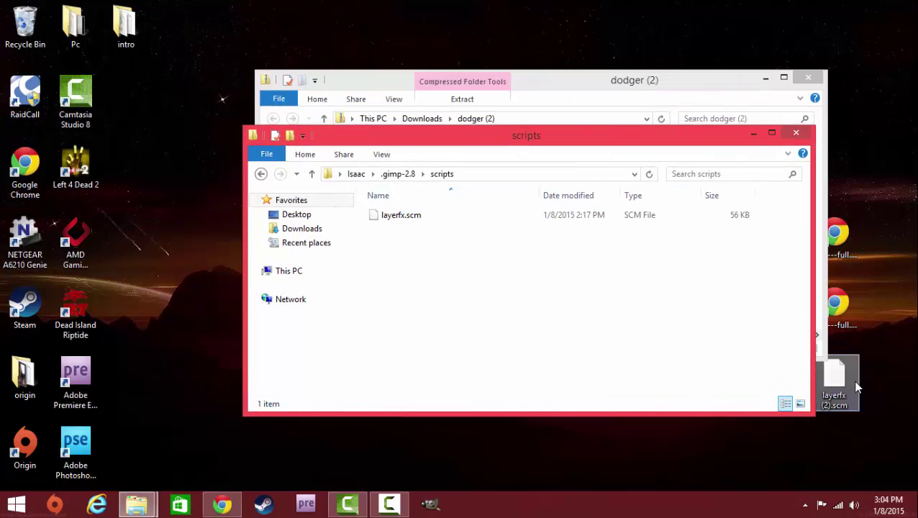
mouse_move(848, 391)
left_mouse_down()
mouse_move(430, 288)
mouse_move(835, 403)
left_mouse_up()
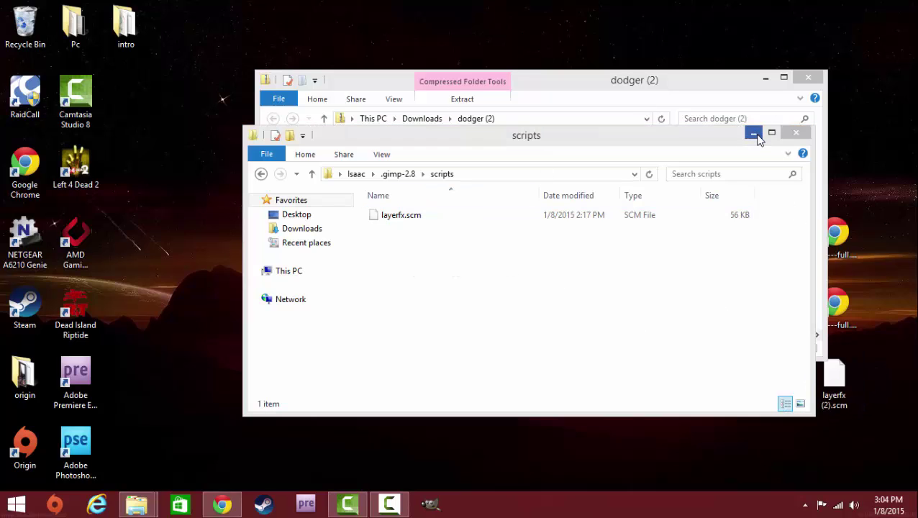
Step: Go back to .gimp-2.8 and open its fonts folder
left_click(261, 174)
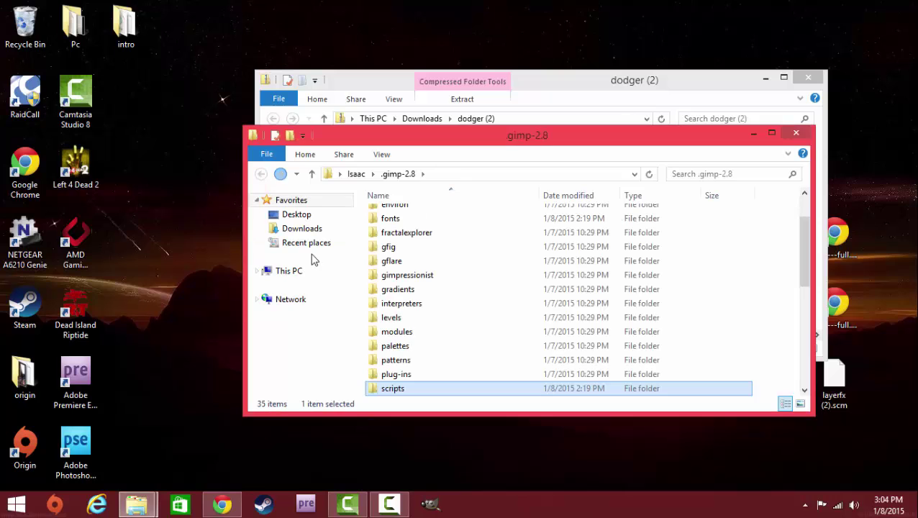
scroll(421, 288, "up", 1)
scroll(426, 308, "down", 4)
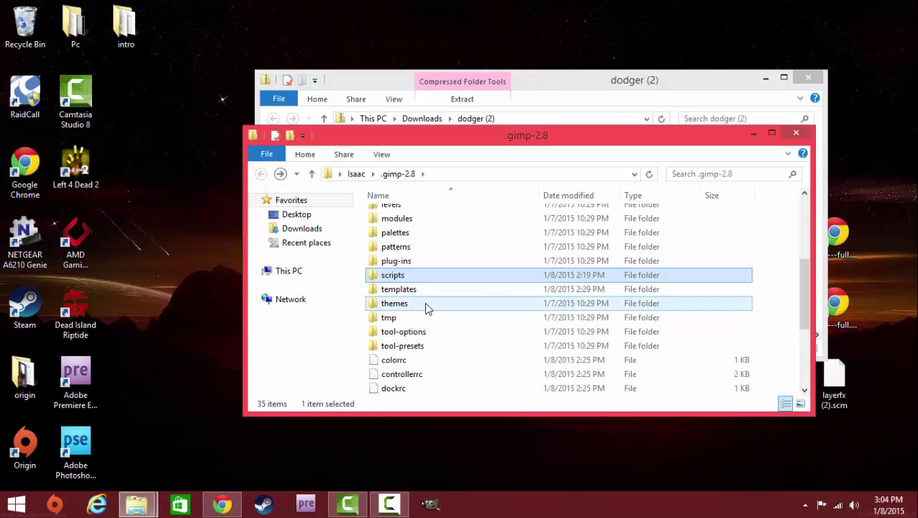
scroll(414, 287, "down", 2)
scroll(411, 298, "up", 6)
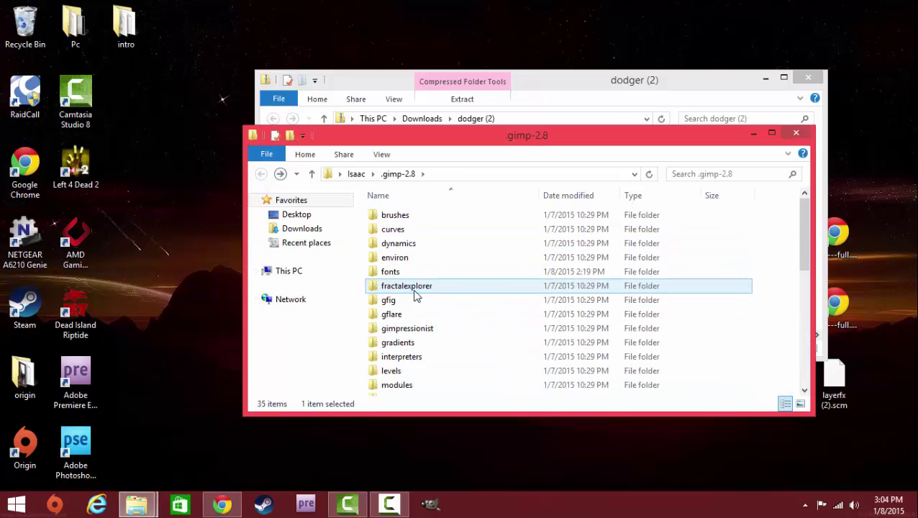
double_click(408, 276)
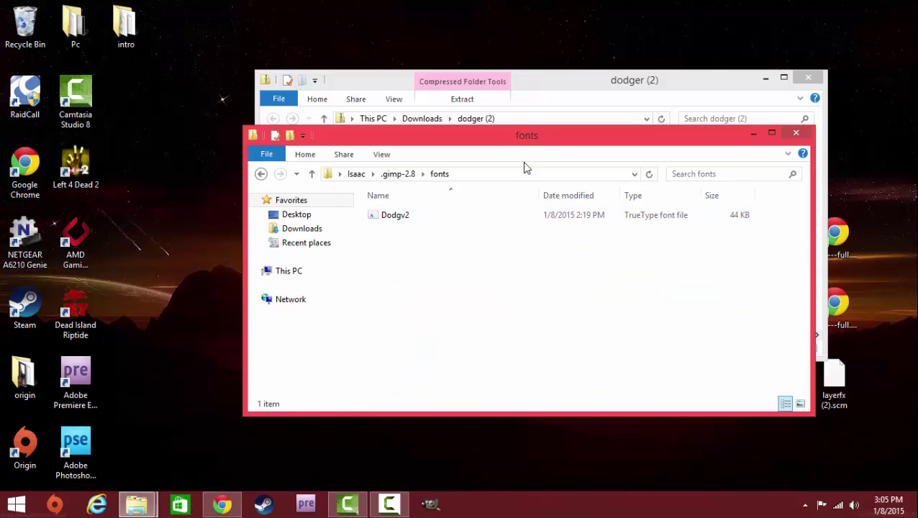
Step: Drag Dodgv2 from the dodger (2) archive into the fonts folder, then minimize it
left_click_drag(540, 136, 500, 284)
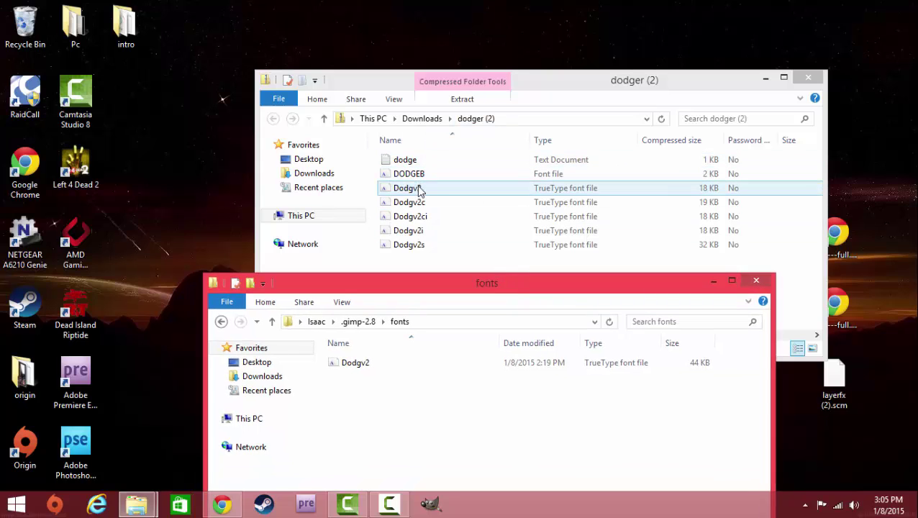
mouse_move(420, 189)
left_mouse_down()
mouse_move(430, 382)
mouse_move(453, 406)
mouse_move(415, 216)
mouse_move(432, 195)
left_mouse_up()
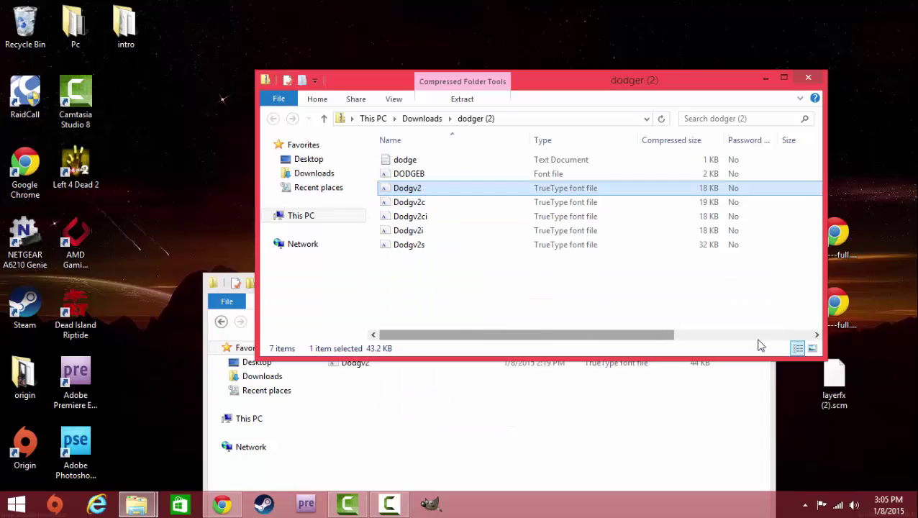
left_click(613, 478)
left_click(712, 279)
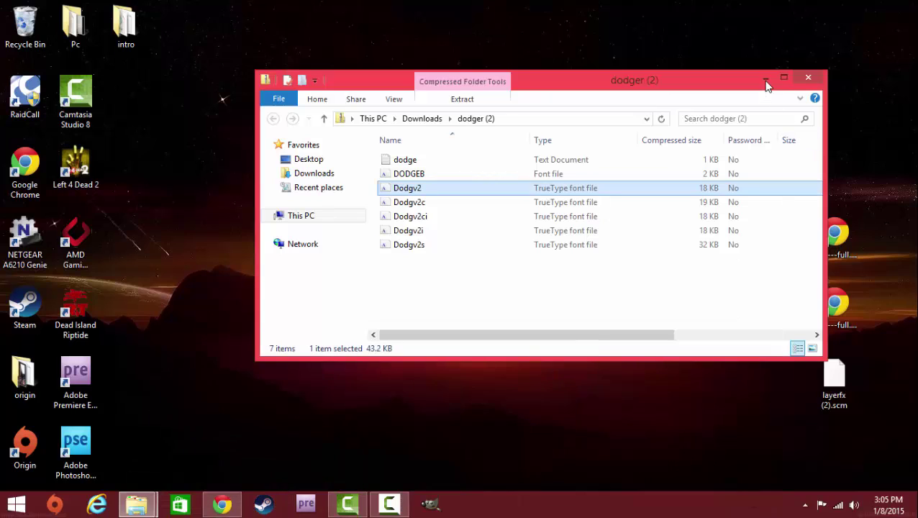
Step: Minimize the dodger (2) window and launch GIMP from the taskbar
left_click(766, 79)
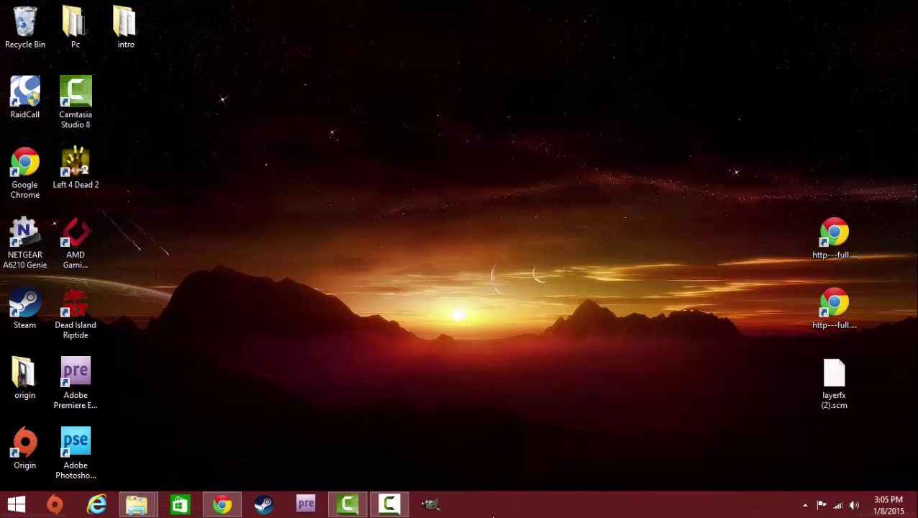
left_click(431, 506)
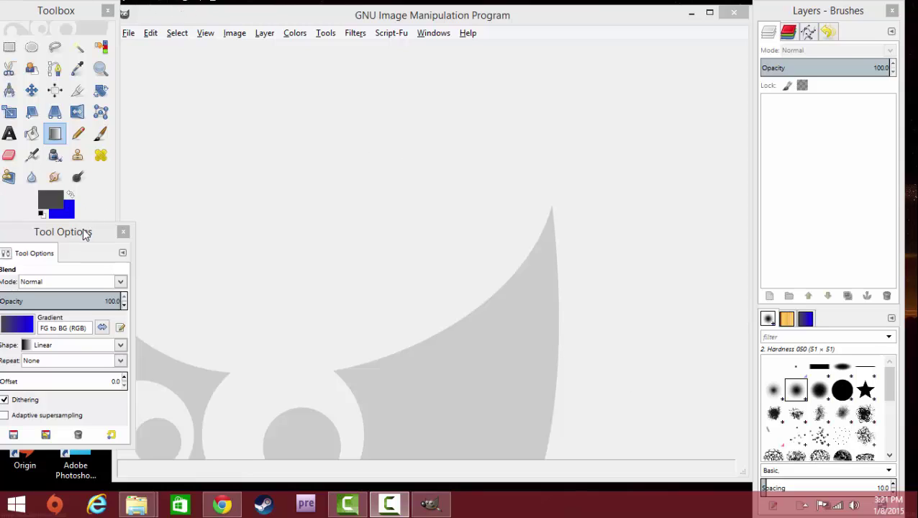
Step: Dock the Tool Options window directly beneath the Toolbox, then browse the Windows menu
left_click_drag(84, 234, 104, 241)
left_click(64, 10)
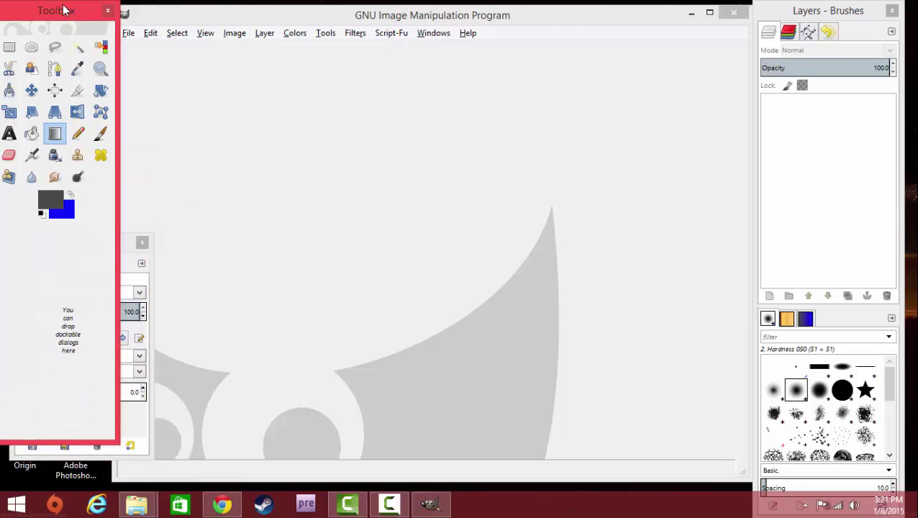
left_click_drag(64, 10, 68, 22)
left_click_drag(130, 243, 107, 247)
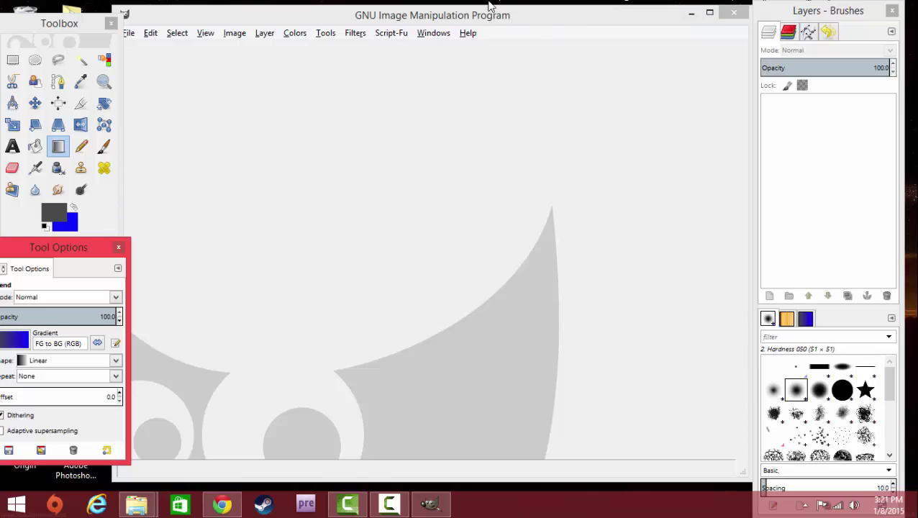
left_click(449, 32)
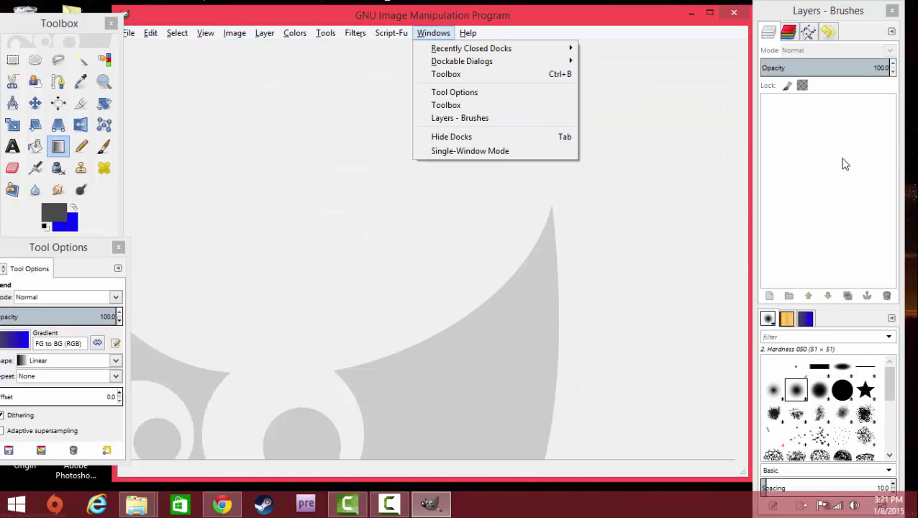
Step: Create a new 800×800 image from the File menu
mouse_move(264, 32)
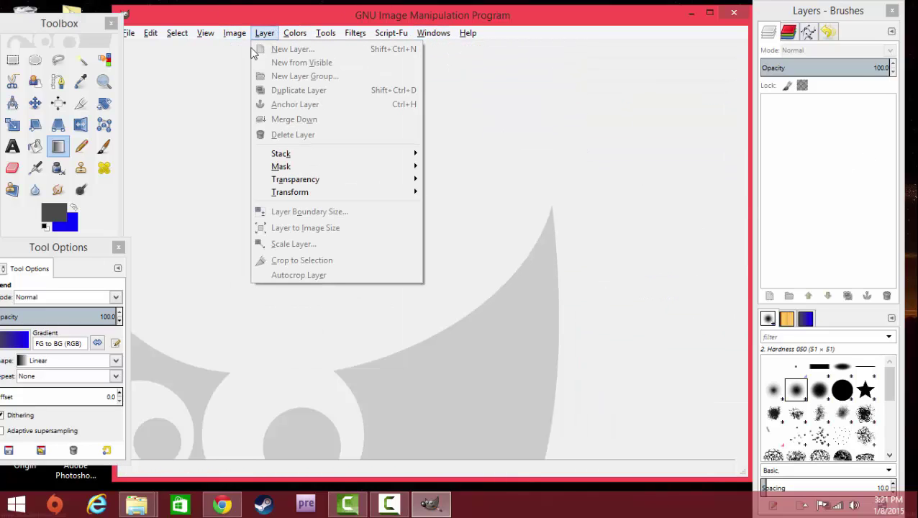
left_click(260, 13)
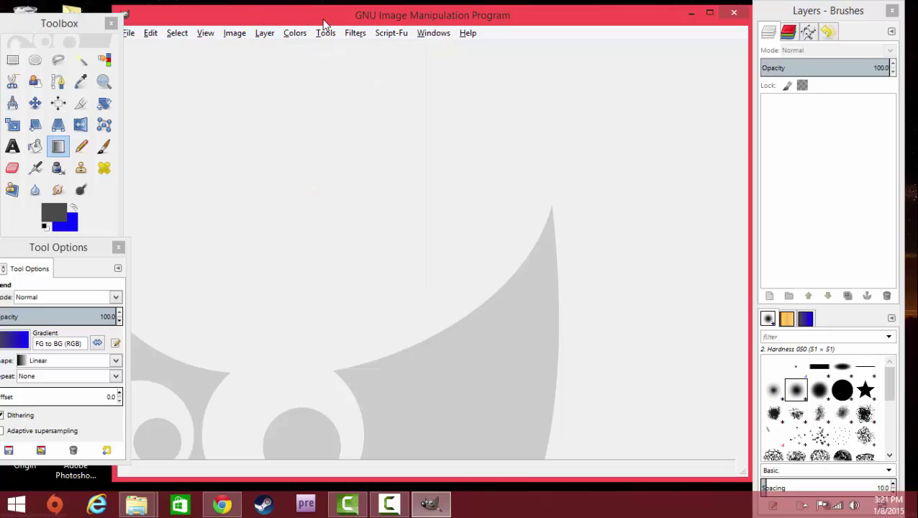
left_click_drag(324, 25, 317, 22)
left_click(135, 31)
left_click(145, 46)
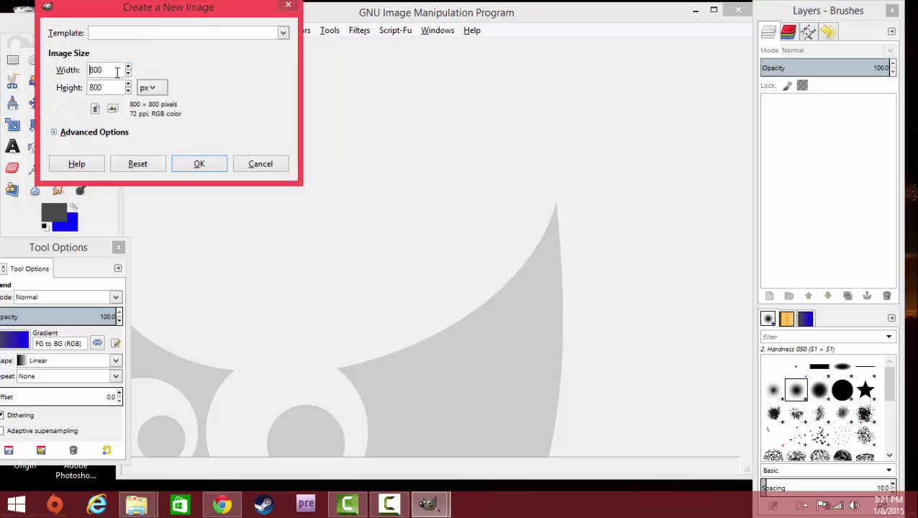
left_click(193, 165)
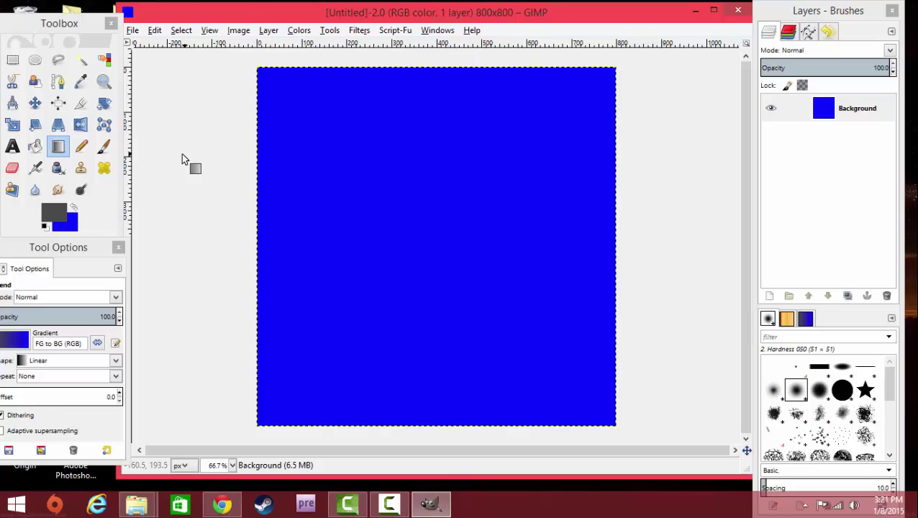
Step: Set the foreground colour to white and bucket-fill the whole canvas with it
key("shift+e")
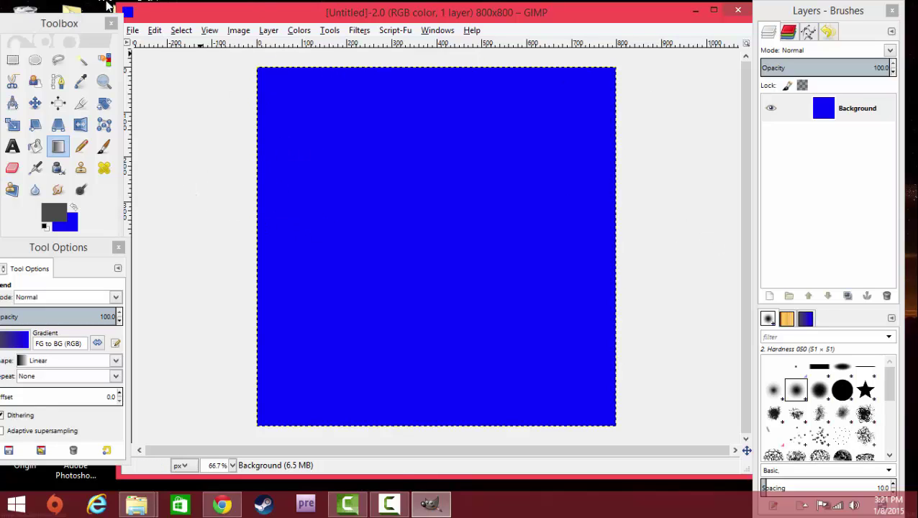
left_click(36, 146)
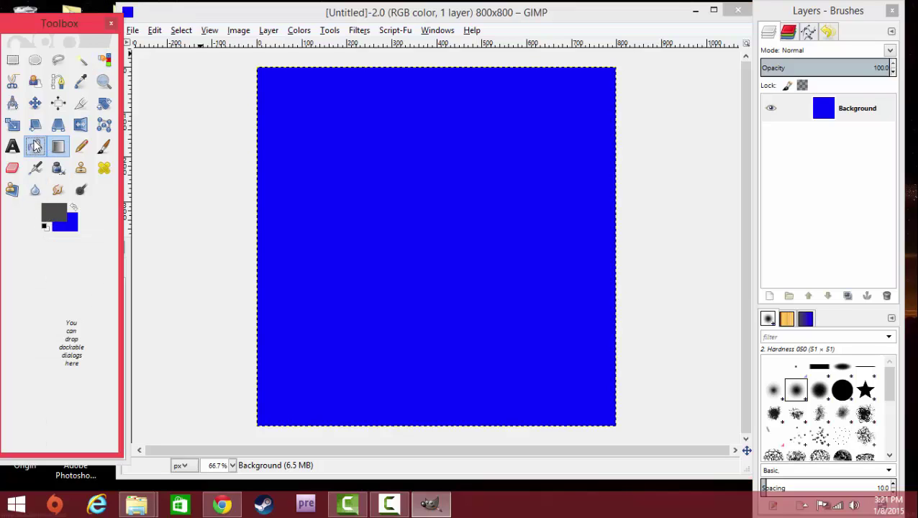
left_click(54, 212)
left_click(115, 361)
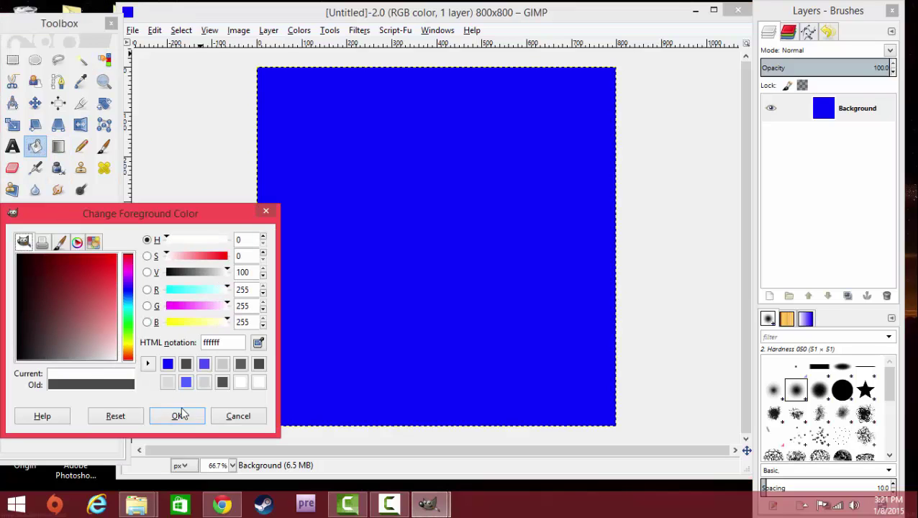
left_click(177, 416)
left_click(370, 288)
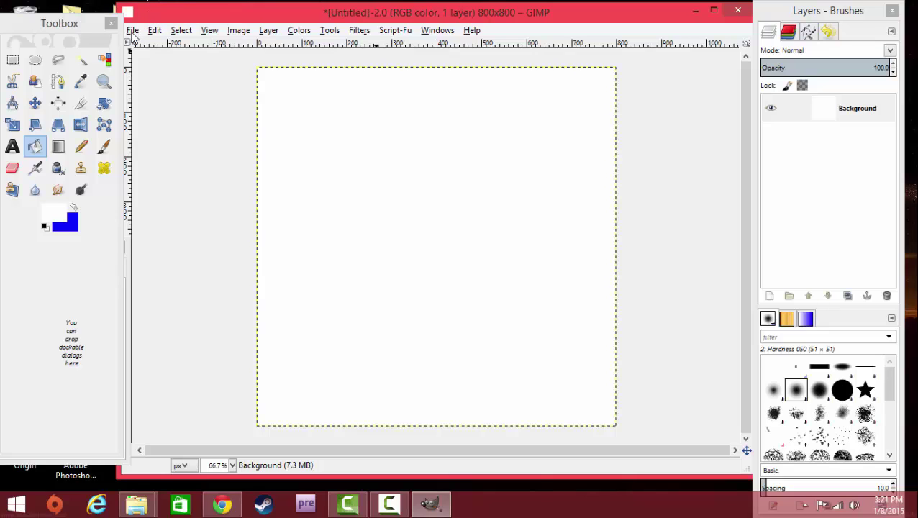
Step: Add a transparent layer above Background and select a circle spanning the full 800×800 canvas
left_click(769, 297)
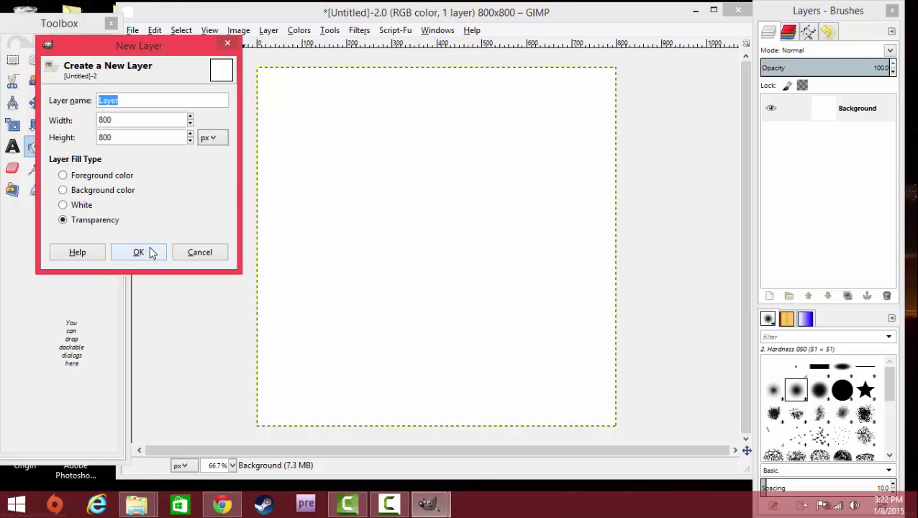
left_click(138, 252)
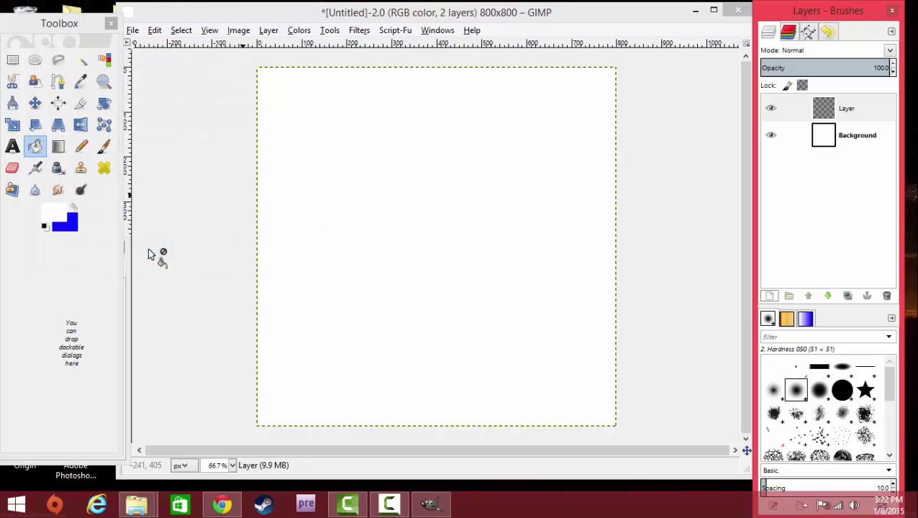
left_click(37, 61)
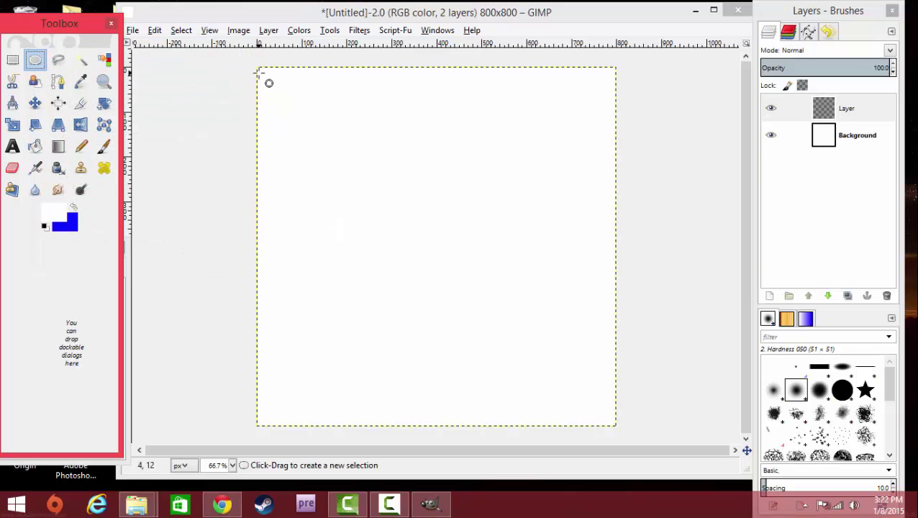
left_click_drag(256, 67, 592, 426)
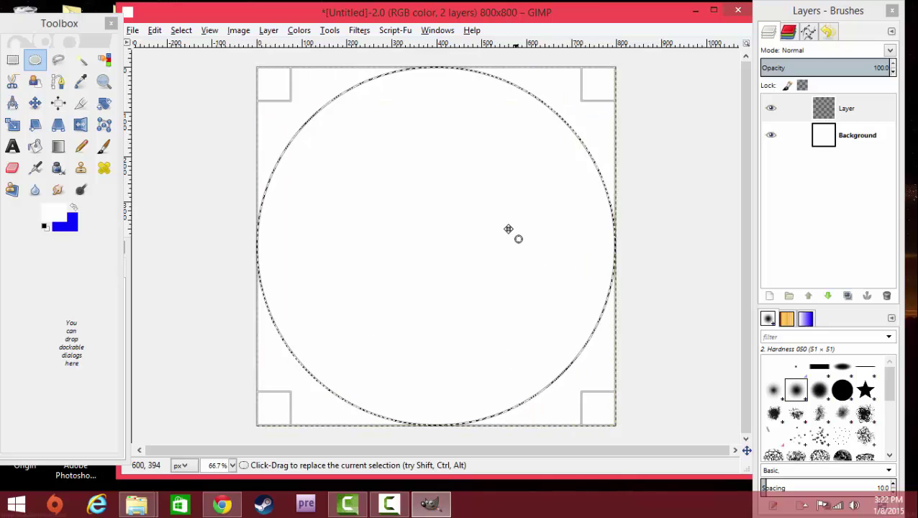
Step: With the Blend tool, set foreground to dark grey #505050 and background to light grey #e5e5e5
left_click(59, 146)
left_click(65, 207)
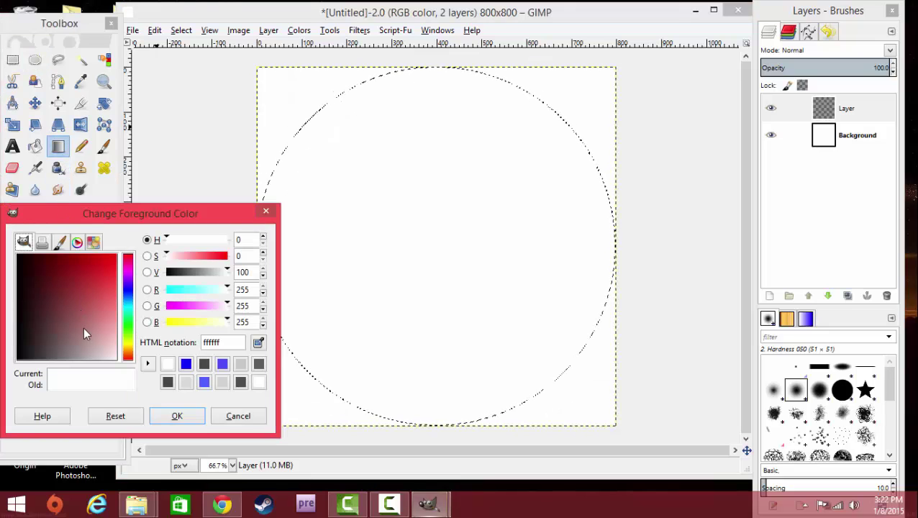
left_click_drag(84, 338, 17, 328)
left_click(176, 416)
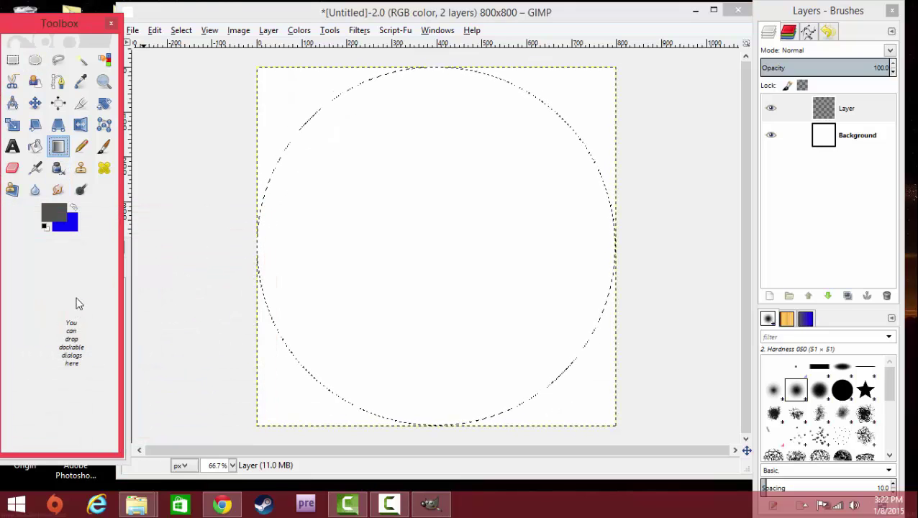
left_click(70, 227)
left_click_drag(84, 292, 113, 374)
left_click(176, 416)
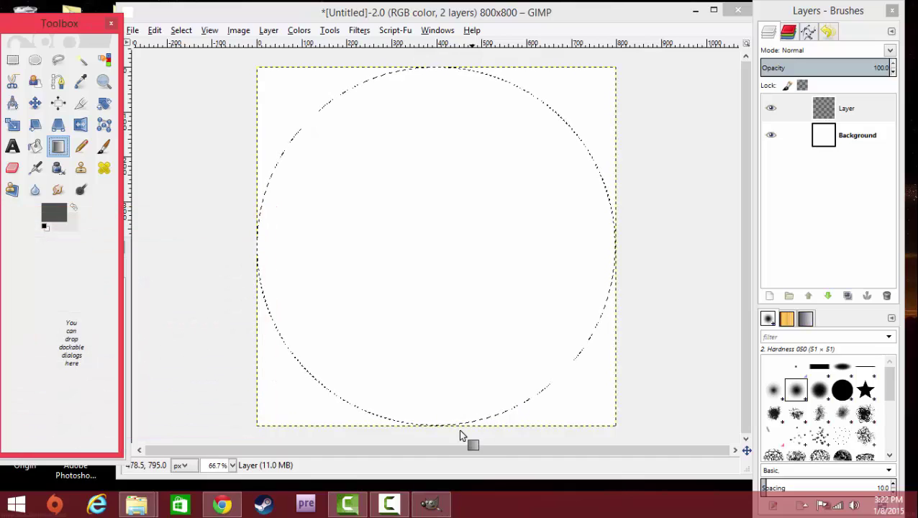
Step: Drag a vertical gradient through the circle so it is light on top and dark below
left_click_drag(435, 428, 435, 69)
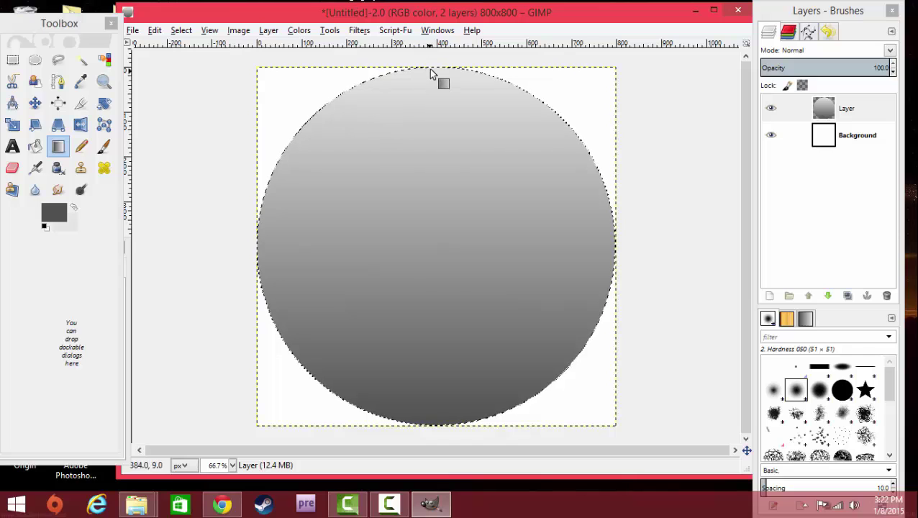
left_click_drag(436, 70, 461, 426)
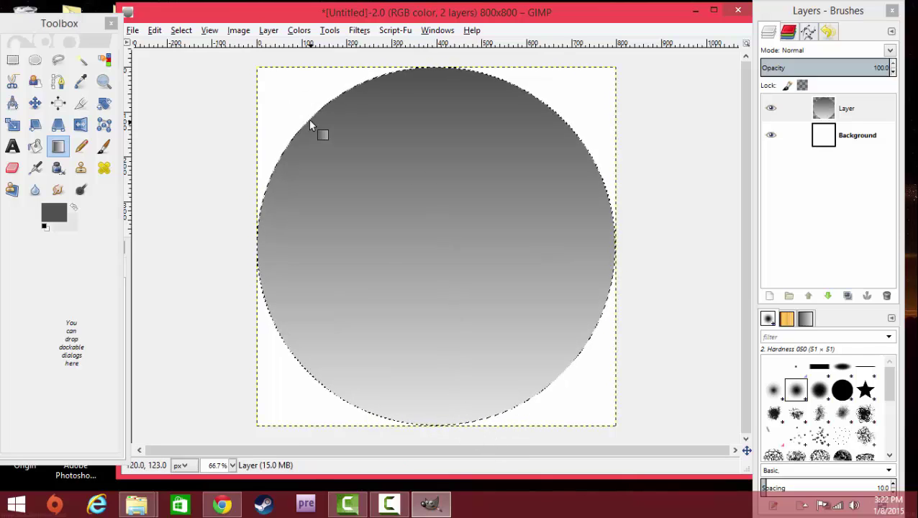
left_click_drag(309, 121, 549, 295)
left_click_drag(585, 334, 589, 335)
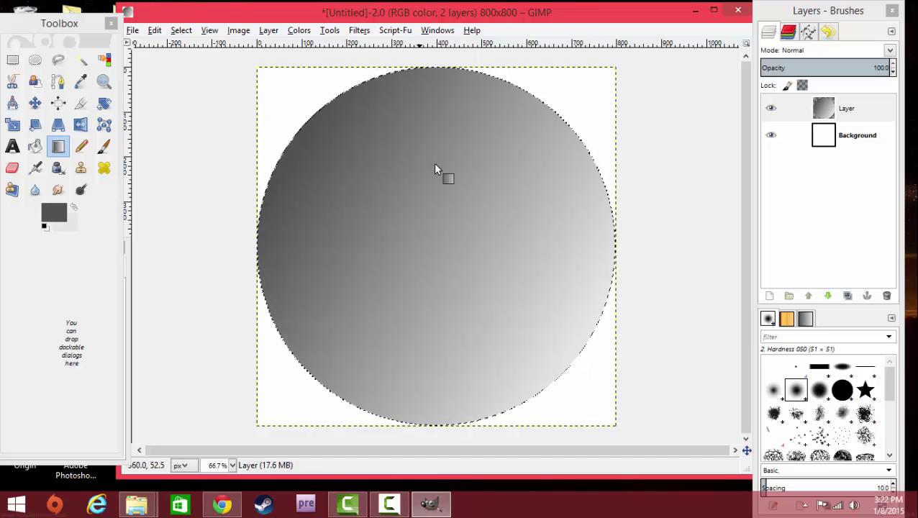
left_click_drag(439, 425, 449, 152)
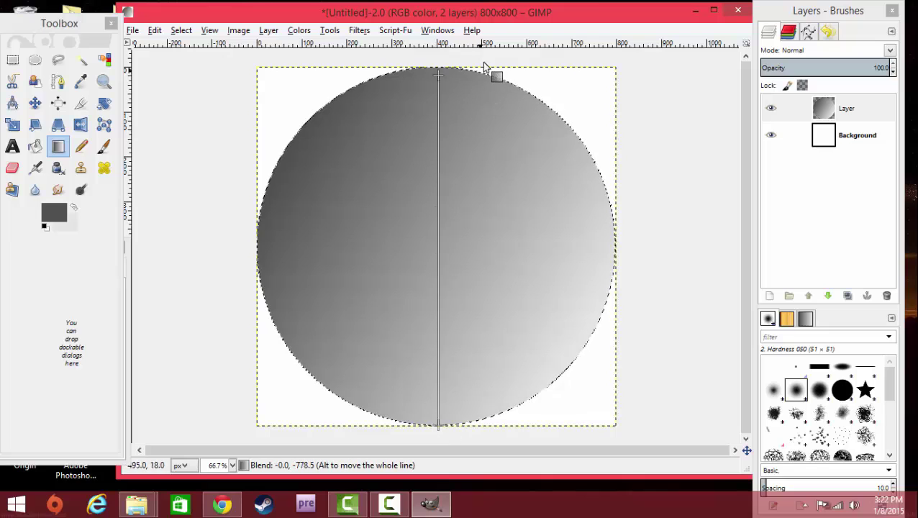
left_click_drag(484, 69, 486, 70)
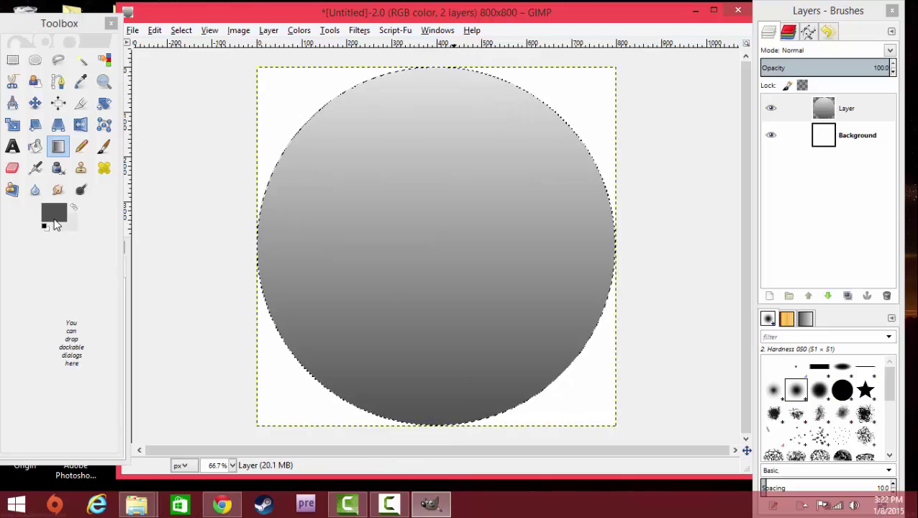
Step: Apply Script-Fu Layer Effects > Drop Shadow to the grey circle with default settings
left_click(400, 30)
mouse_move(431, 45)
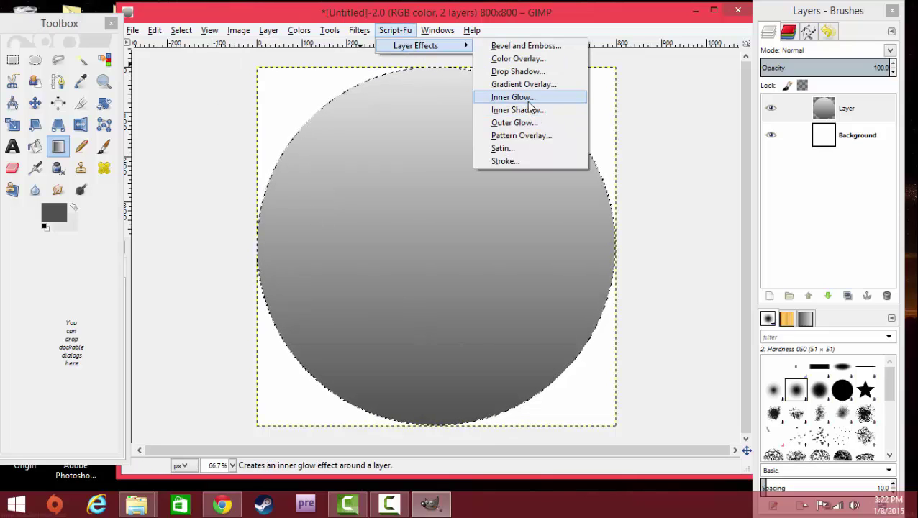
left_click(518, 71)
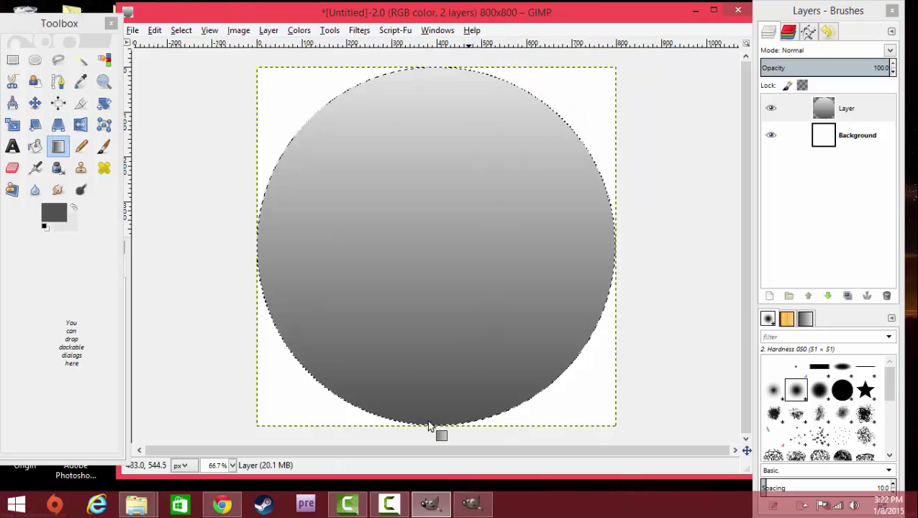
left_click(490, 509)
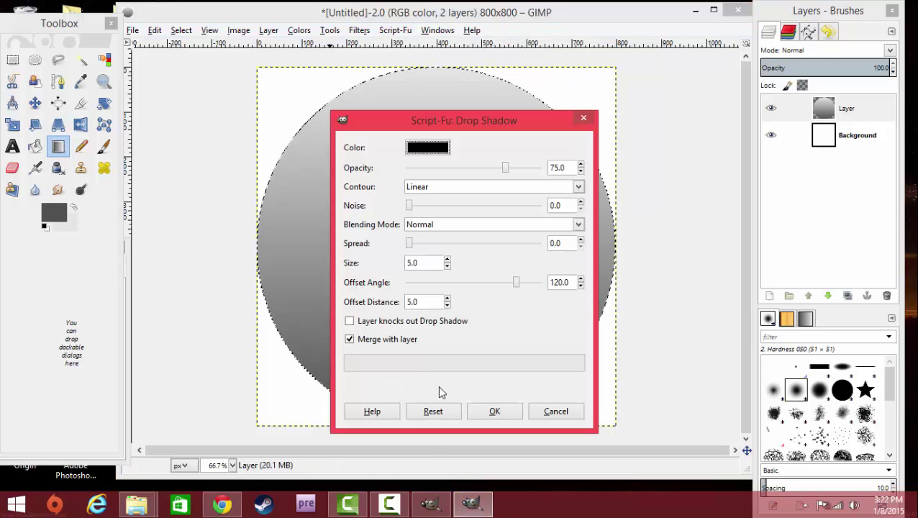
left_click(494, 410)
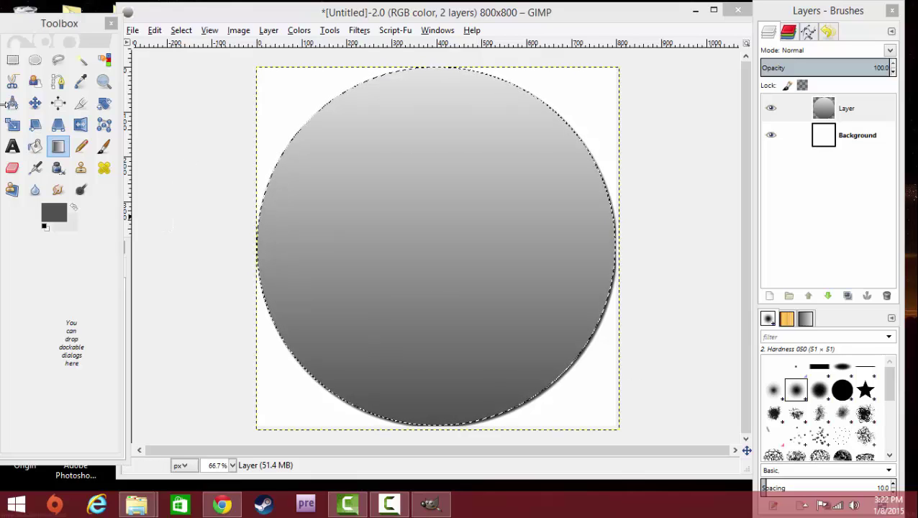
Step: Add transparent Layer #1 and select a slightly smaller circle centred inside the grey disc
left_click(770, 296)
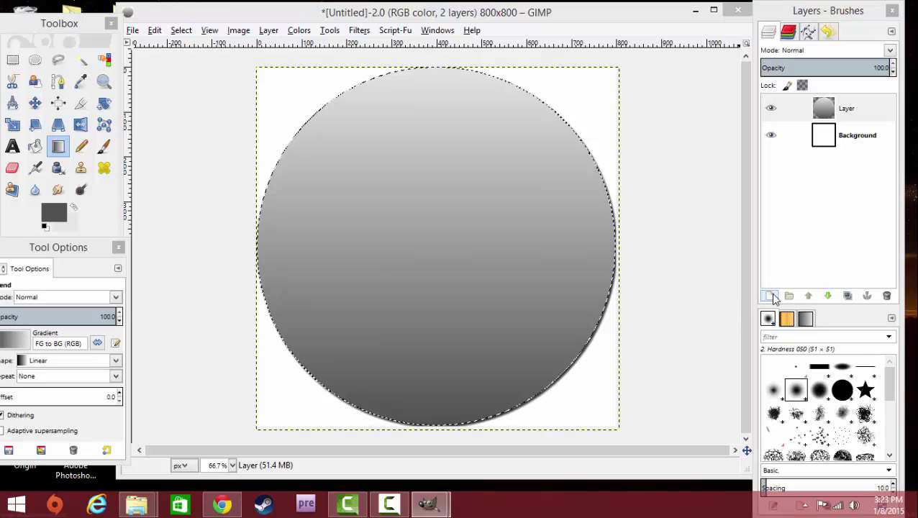
left_click(183, 287)
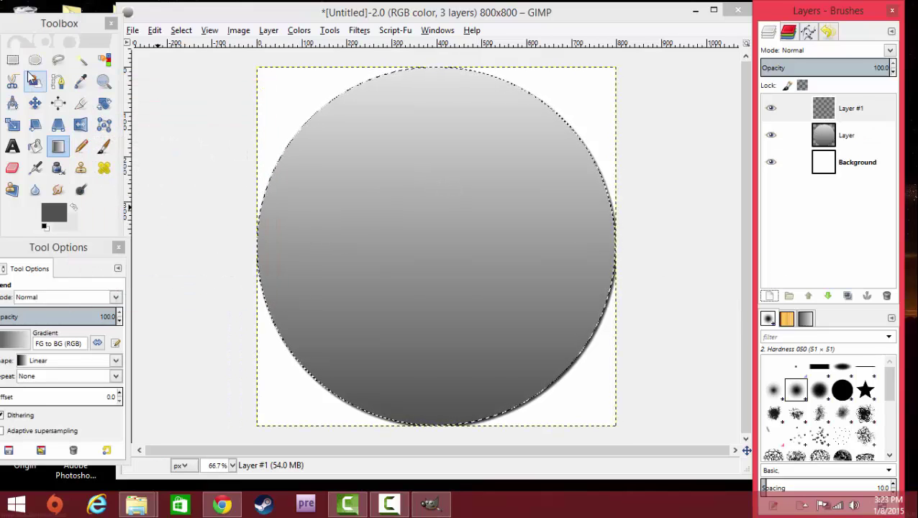
left_click(35, 60)
left_click_drag(276, 82, 611, 415)
left_click_drag(547, 364, 534, 357)
left_click_drag(496, 330, 500, 335)
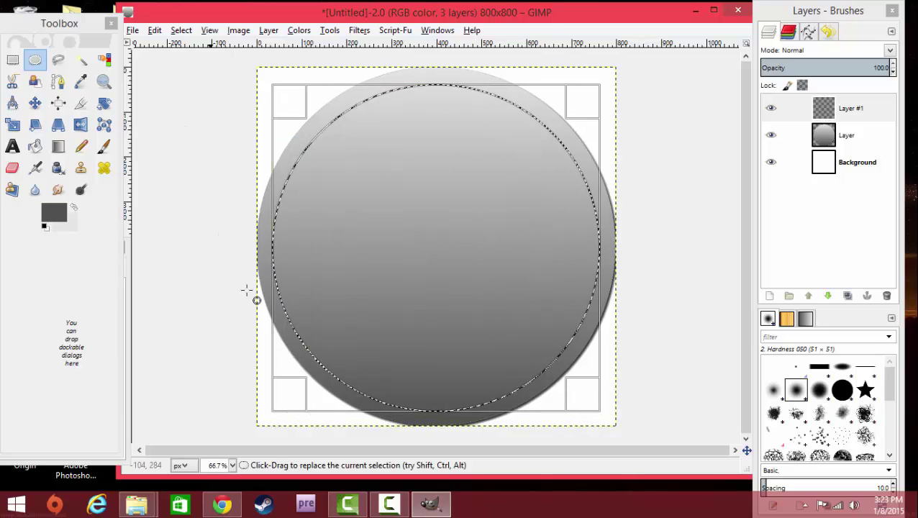
Step: Bucket-fill the inner circular selection on Layer #1 with bright blue 0c00ff
left_click(56, 214)
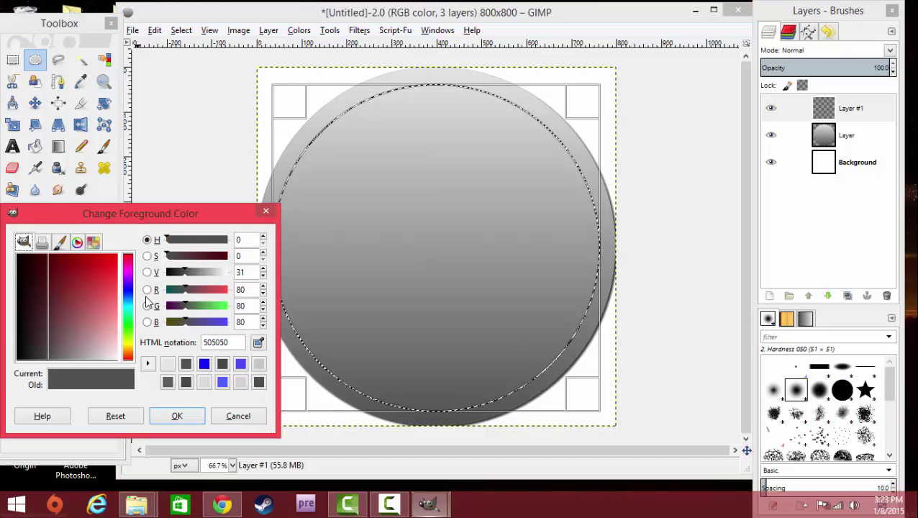
left_click(203, 364)
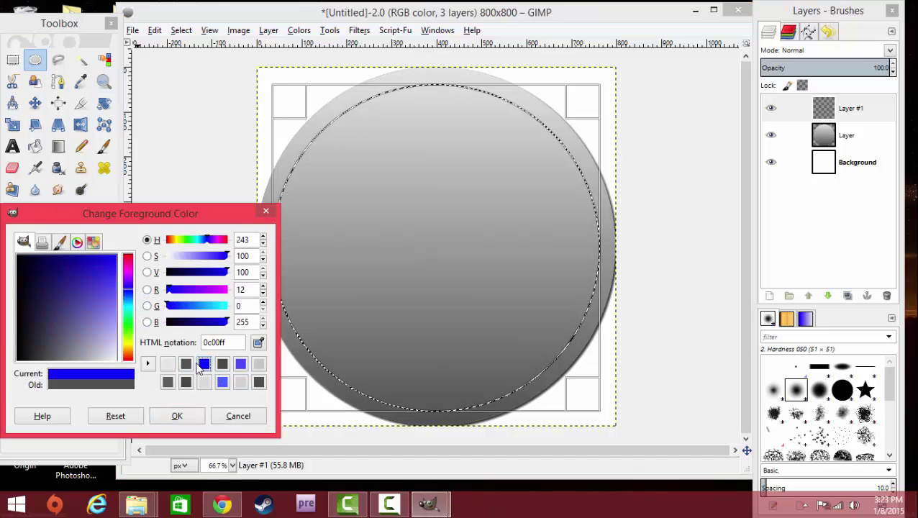
left_click(190, 418)
left_click(36, 146)
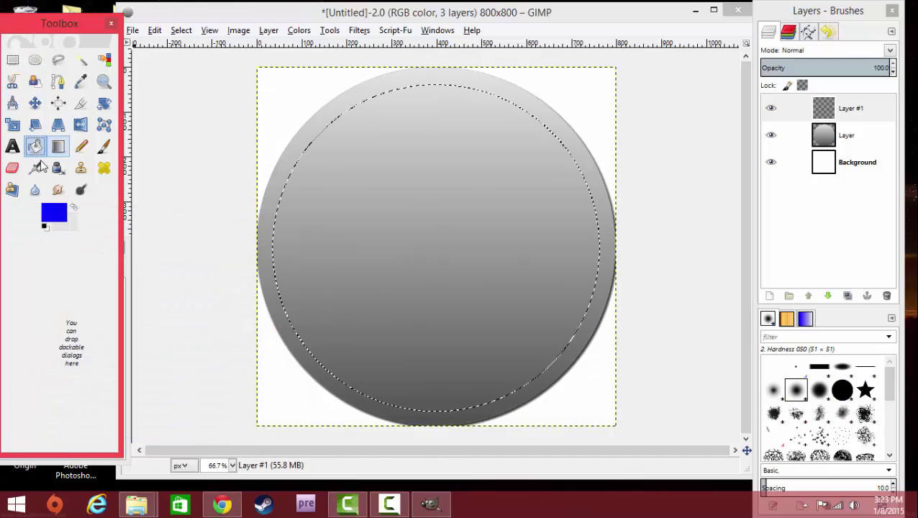
left_click(333, 199)
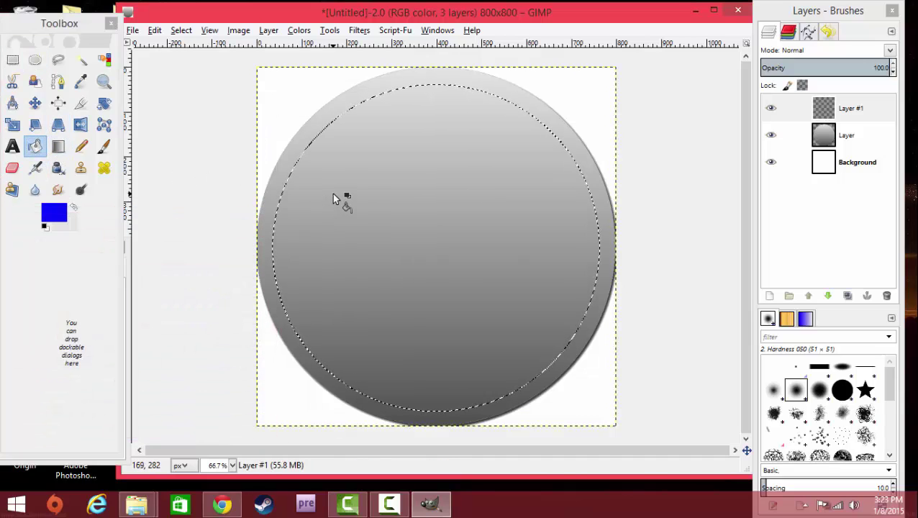
left_click(333, 199)
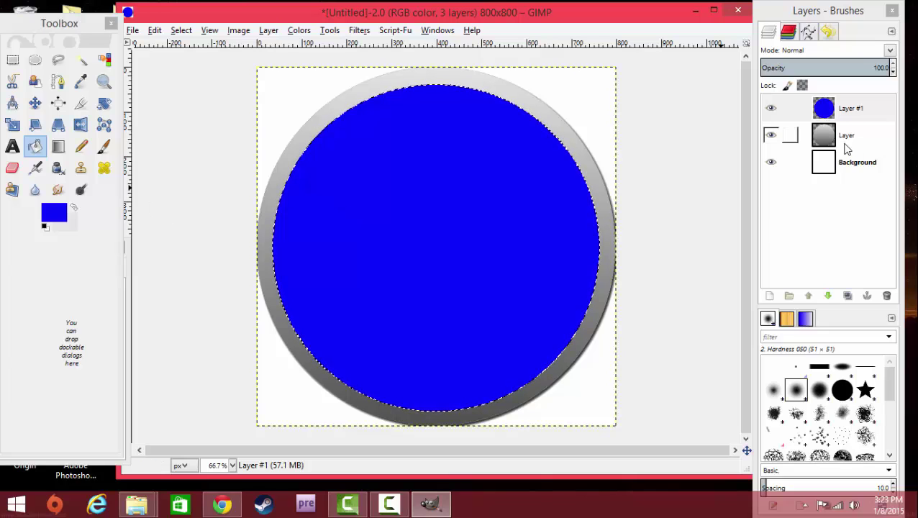
Step: Give the blue inner circle a default Drop Shadow from Script-Fu Layer Effects
left_click(399, 33)
mouse_move(415, 46)
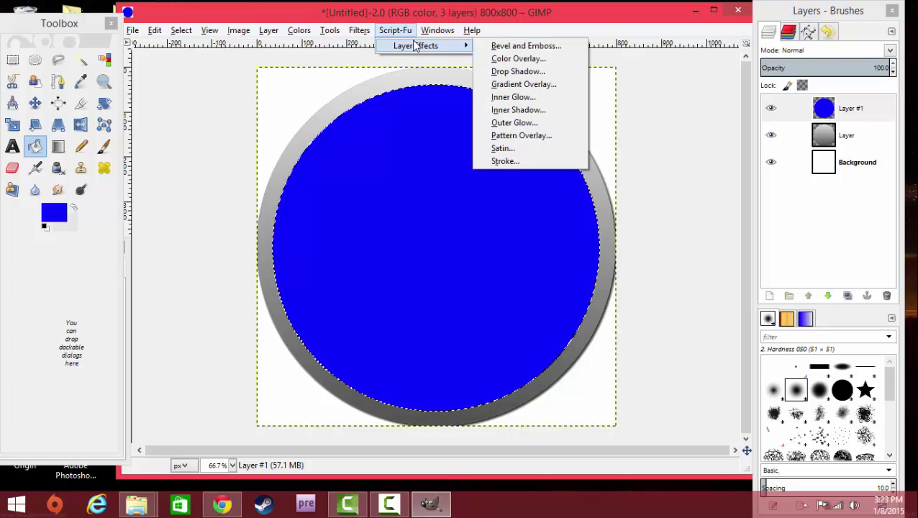
left_click(527, 72)
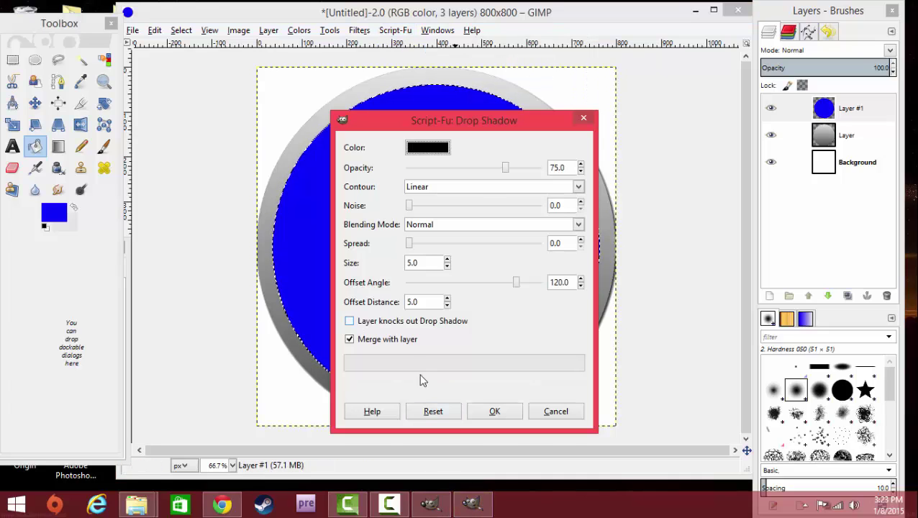
left_click(505, 416)
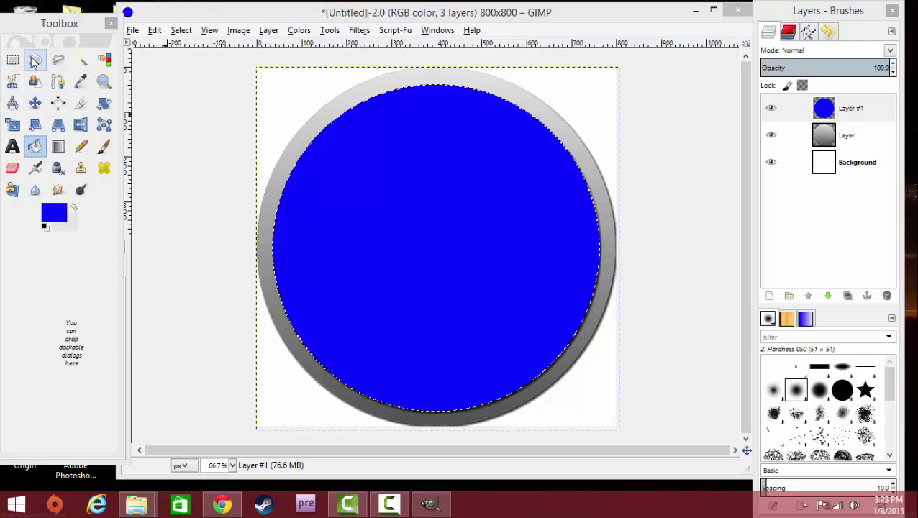
Step: Add transparent Layer #2 and select a 663×663 circle inside the blue disc
left_click(769, 296)
left_click(209, 322)
left_click(36, 59)
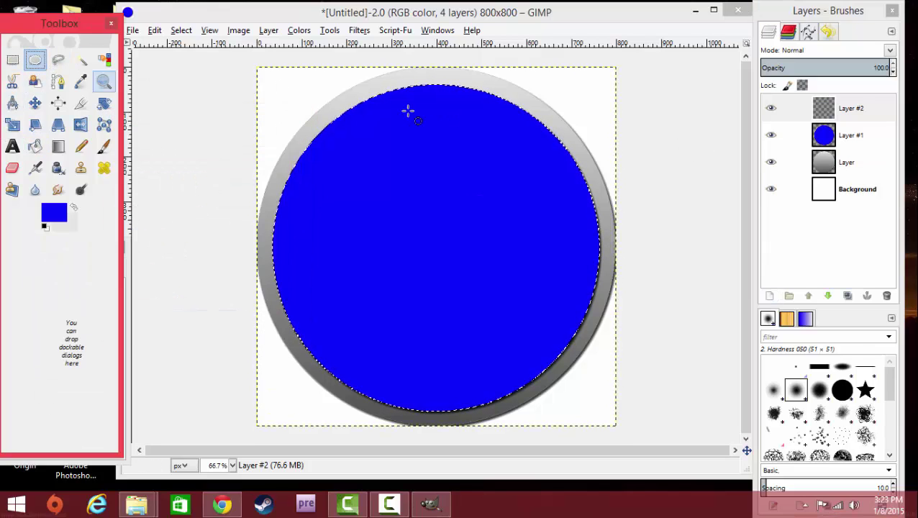
left_click_drag(304, 91, 599, 359)
left_click_drag(511, 297, 496, 307)
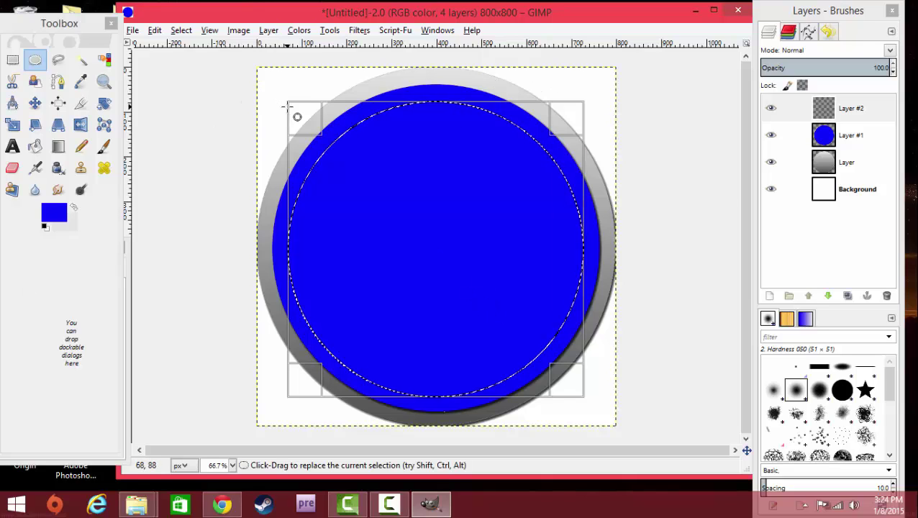
left_click_drag(295, 111, 305, 118)
left_click(36, 147)
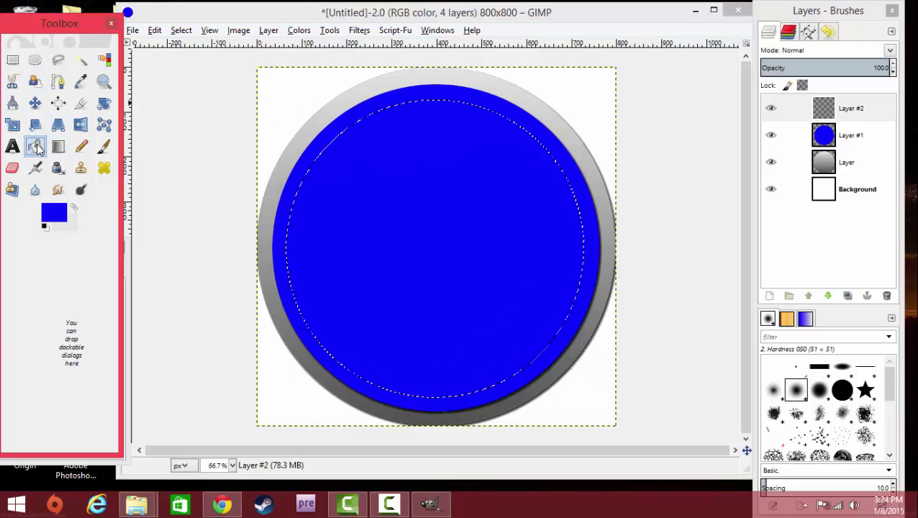
Step: Fill the inner circle on Layer #2 with a dark grey 5c5c5c gradient dragged upward
left_click(58, 146)
left_click(54, 213)
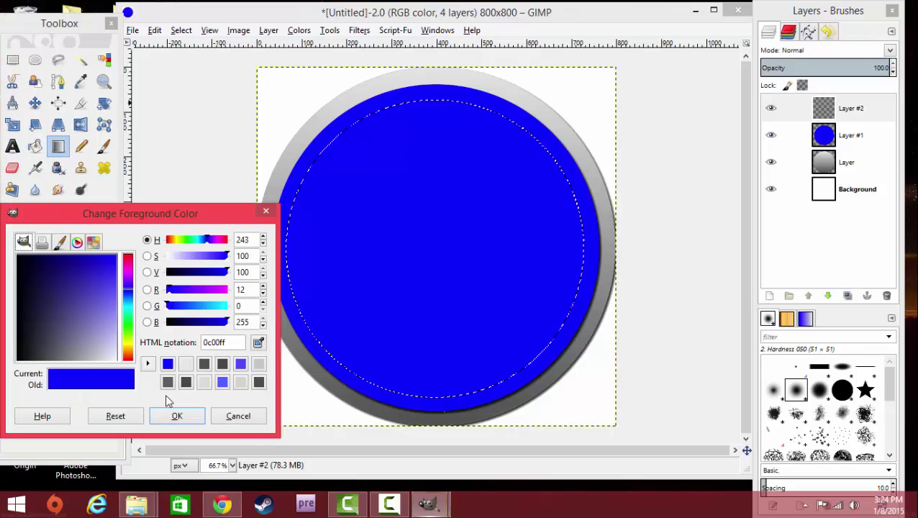
left_click(167, 382)
left_click(177, 416)
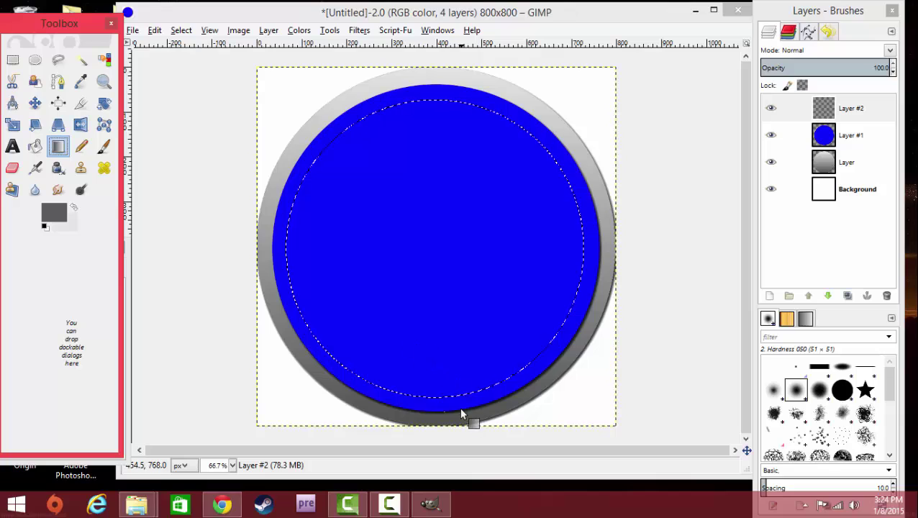
left_click_drag(438, 396, 463, 100)
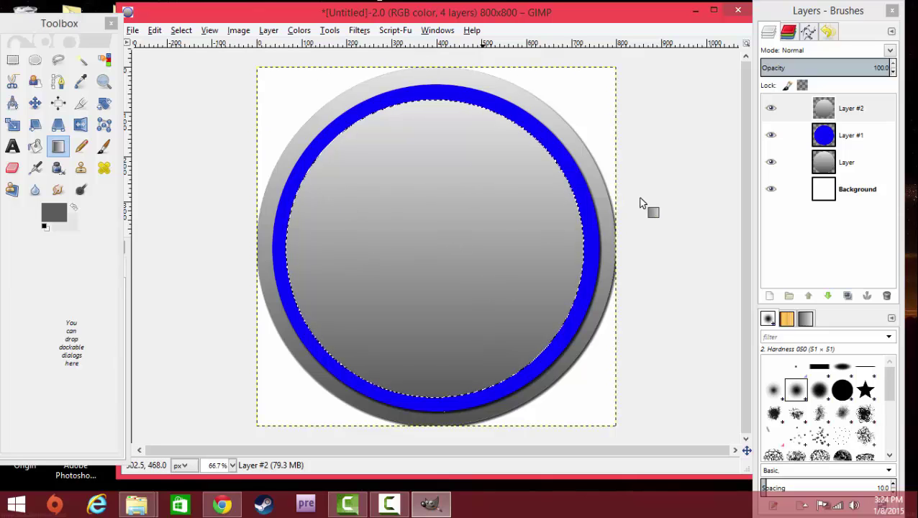
Step: Add a new empty Layer #3 and switch to the Text tool
left_click(769, 296)
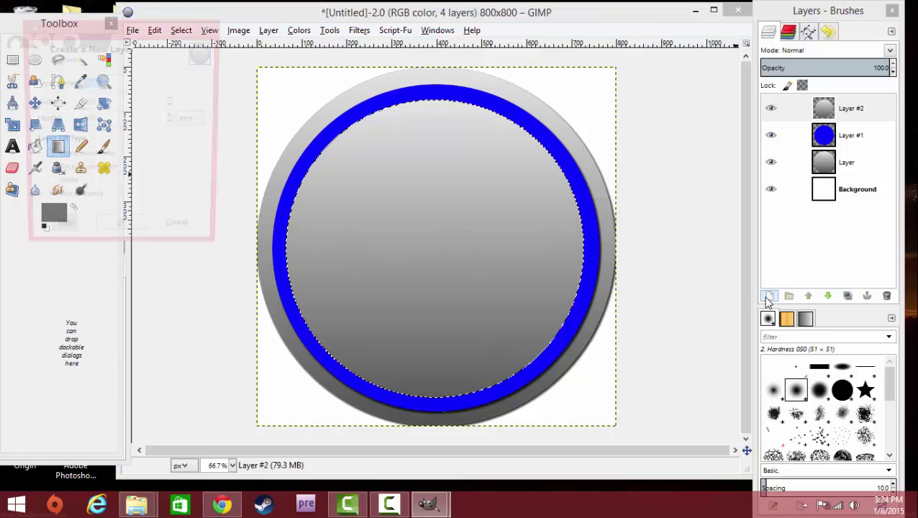
left_click(121, 235)
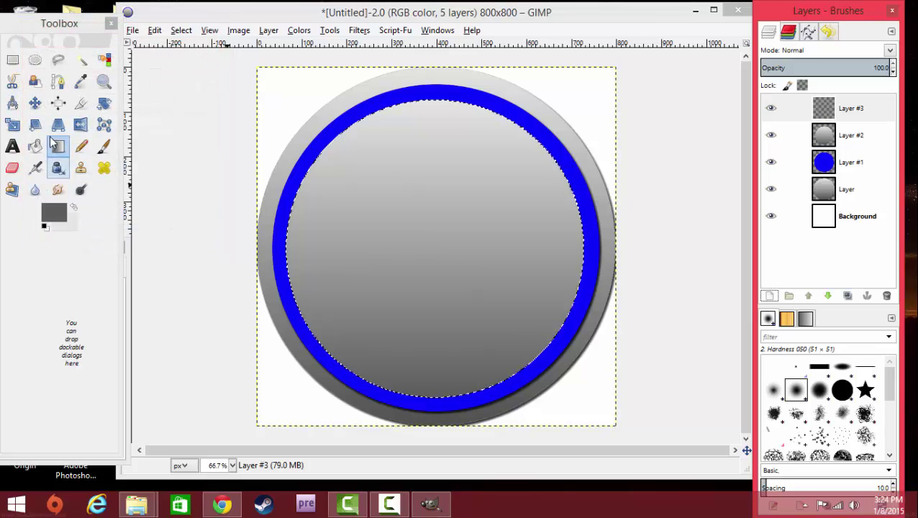
left_click(13, 148)
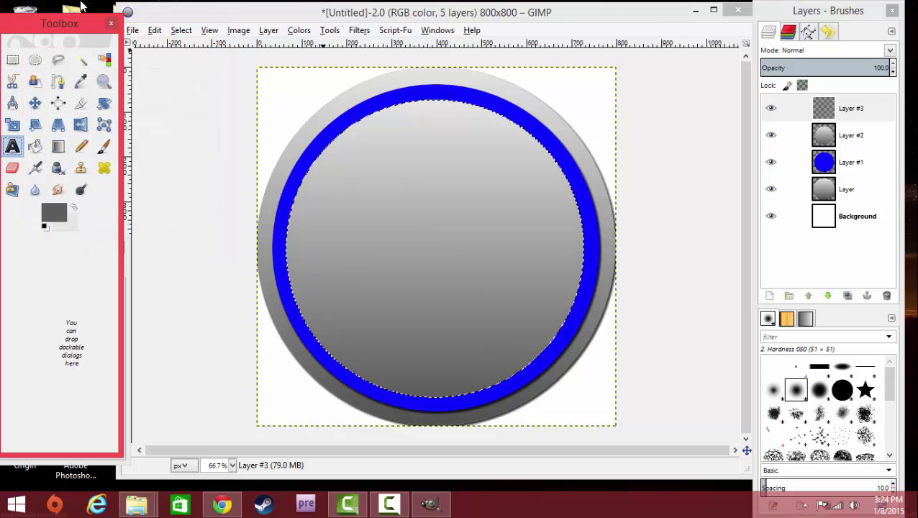
left_click_drag(68, 23, 148, 77)
left_click_drag(58, 247, 211, 262)
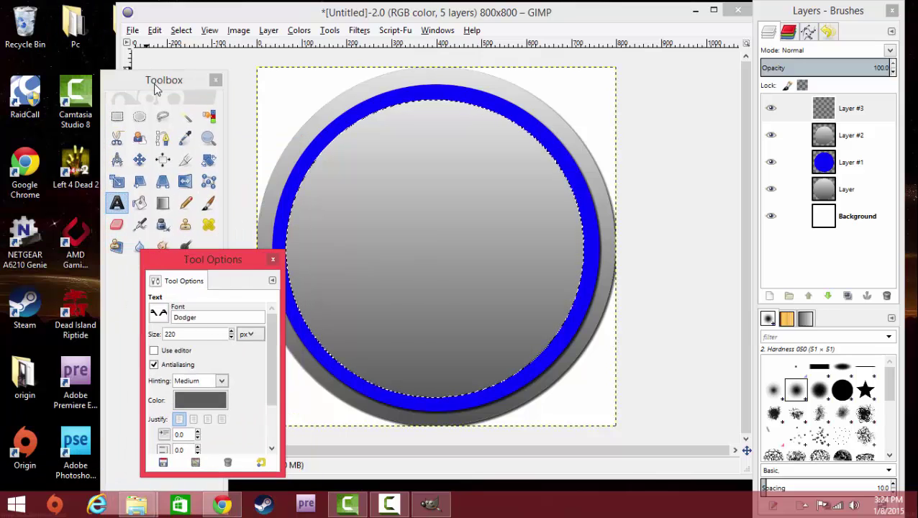
left_click_drag(152, 86, 66, 27)
left_click_drag(221, 260, 103, 242)
Step: Set the text font to Dodger and the text colour to blue 0c00ff
left_click(99, 291)
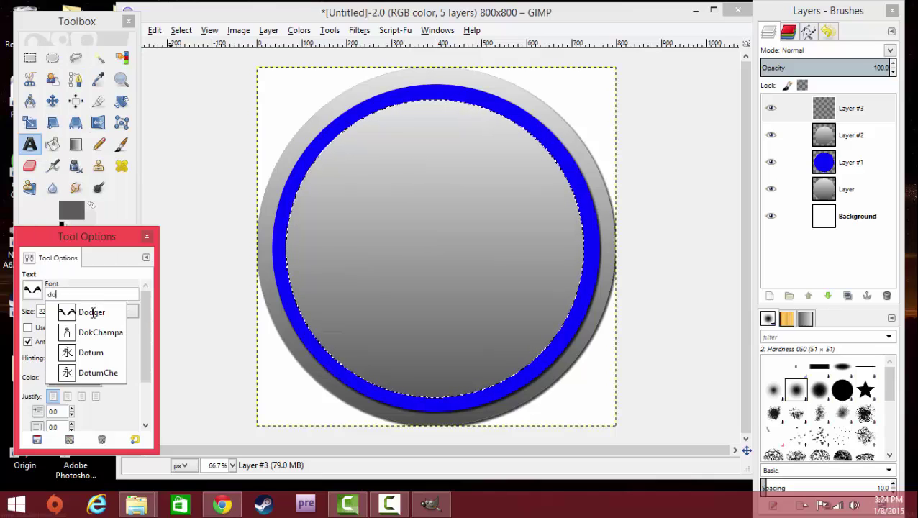
left_click(91, 311)
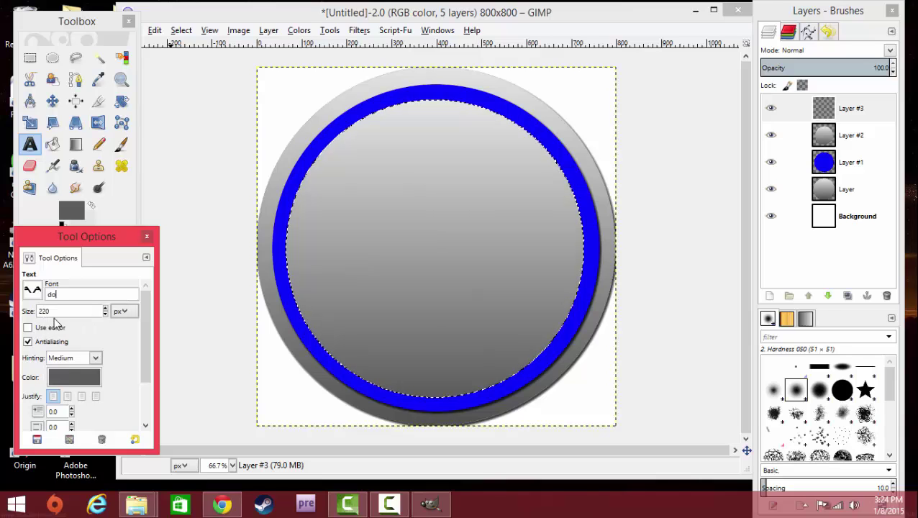
left_click(84, 380)
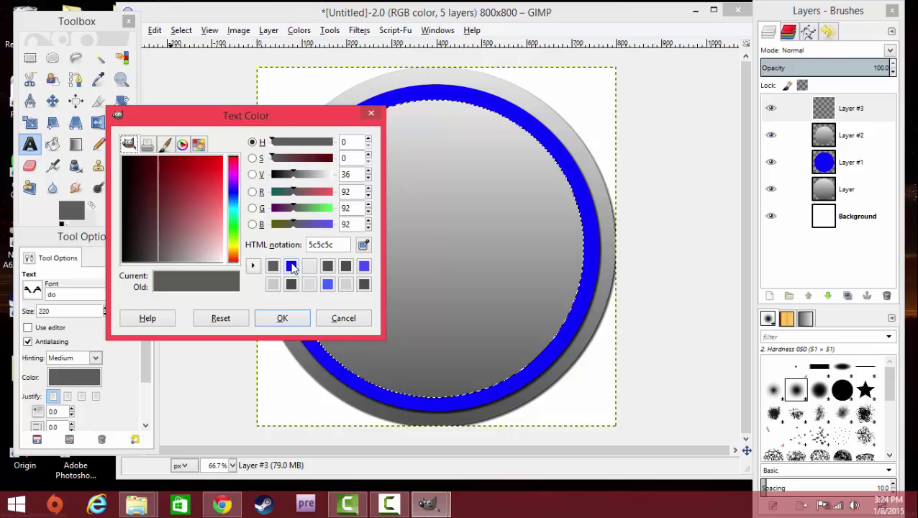
left_click(291, 267)
left_click(364, 267)
left_click(326, 286)
left_click(292, 268)
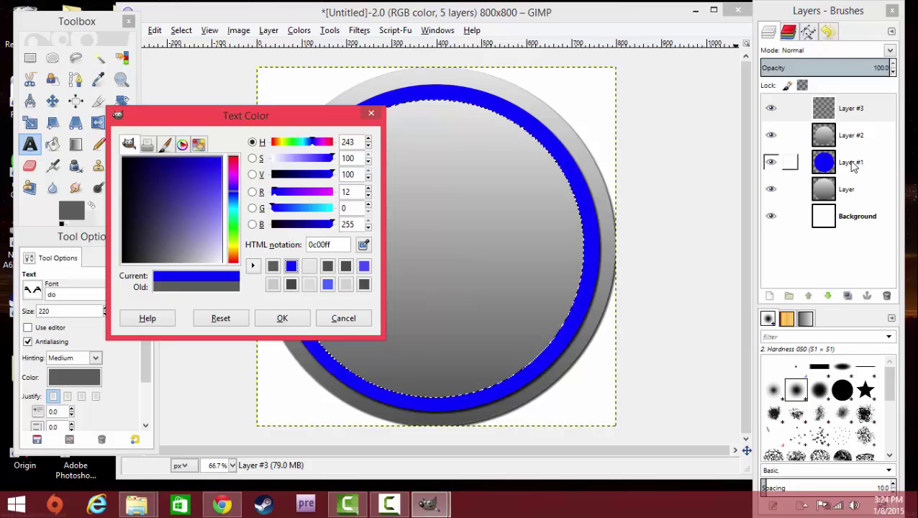
left_click(278, 322)
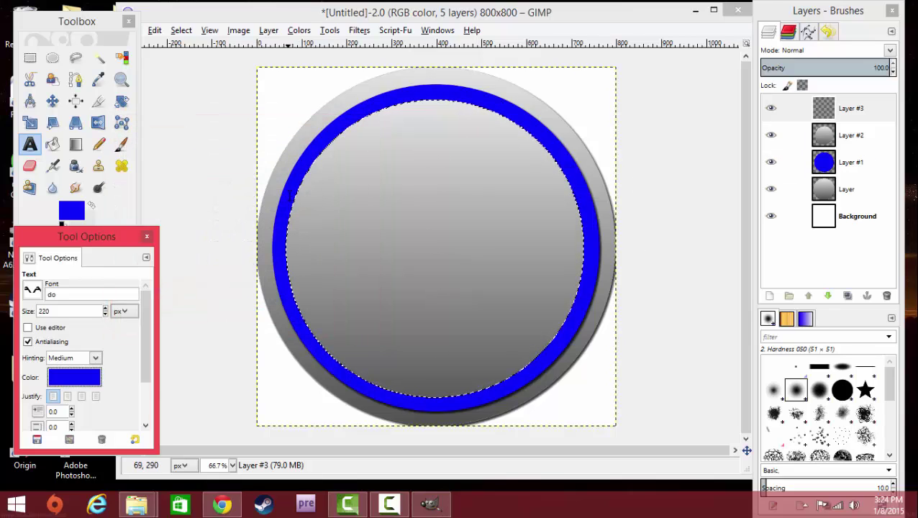
Step: Type TRG in a text box across the circle and resize the box so it fits on one line
left_click_drag(276, 163, 599, 313)
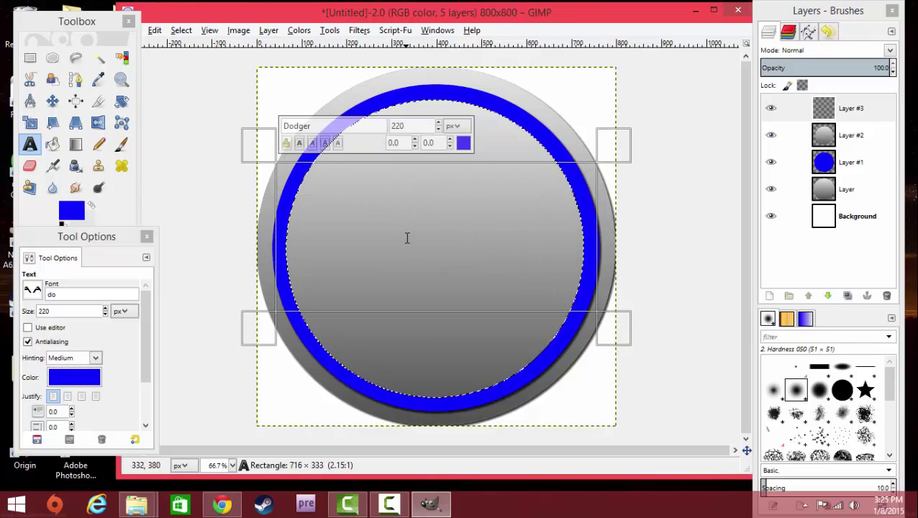
type("TR")
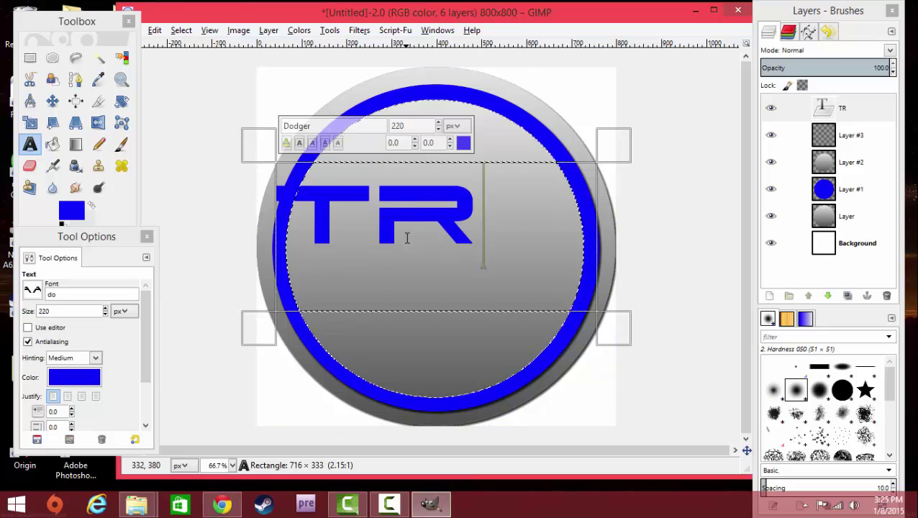
type("G")
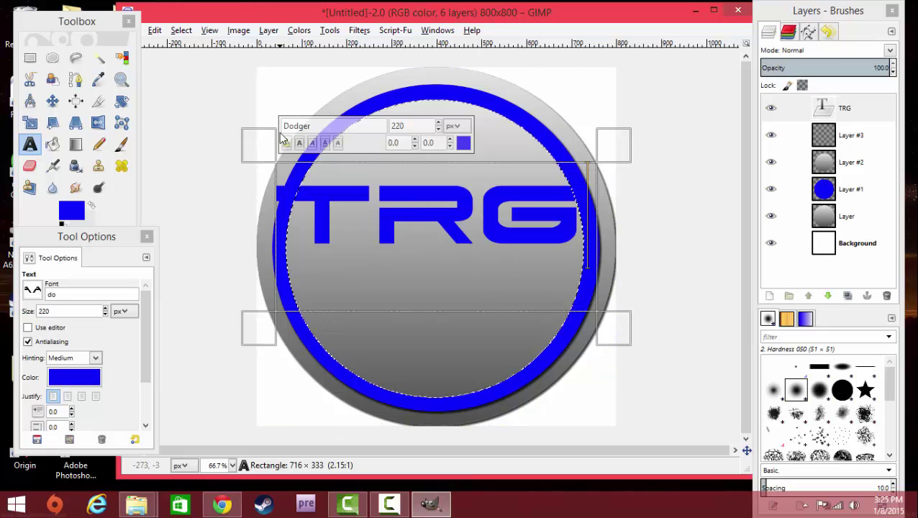
left_click_drag(272, 153, 278, 167)
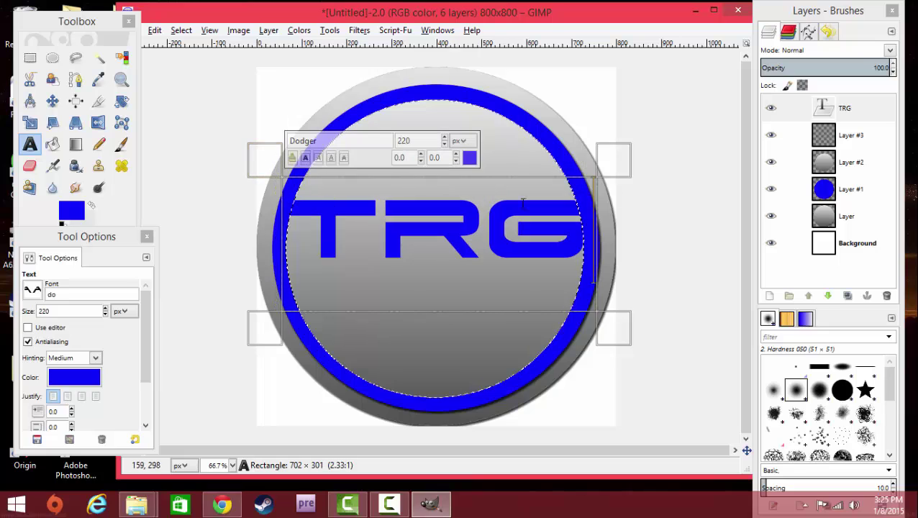
mouse_move(587, 311)
left_mouse_down()
mouse_move(586, 350)
mouse_move(586, 320)
left_mouse_up()
left_click_drag(547, 176, 547, 185)
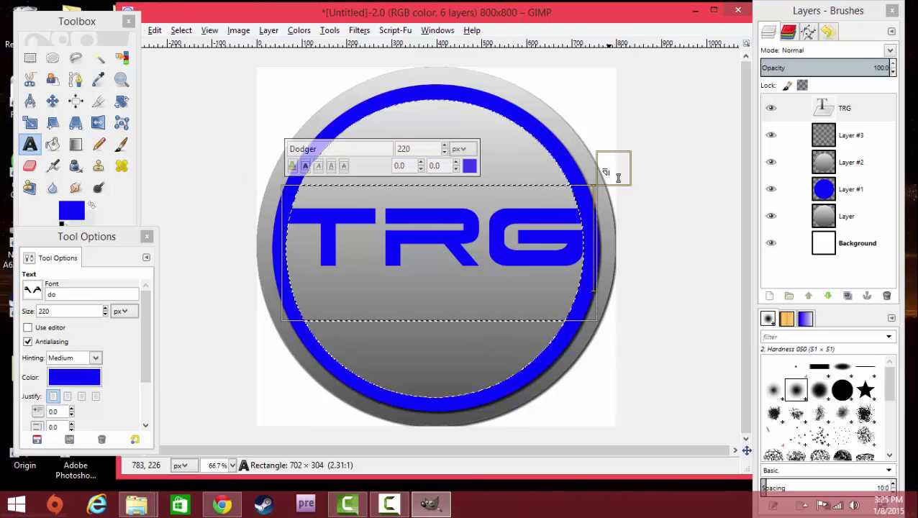
mouse_move(613, 177)
left_mouse_down()
mouse_move(600, 177)
mouse_move(614, 176)
left_mouse_up()
left_click_drag(510, 186, 526, 177)
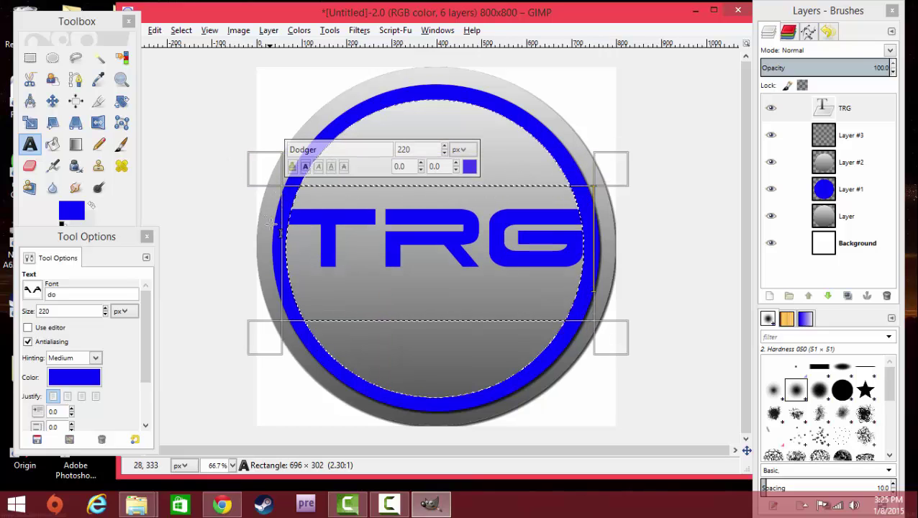
mouse_move(278, 241)
left_mouse_down()
mouse_move(269, 242)
mouse_move(279, 240)
left_mouse_up()
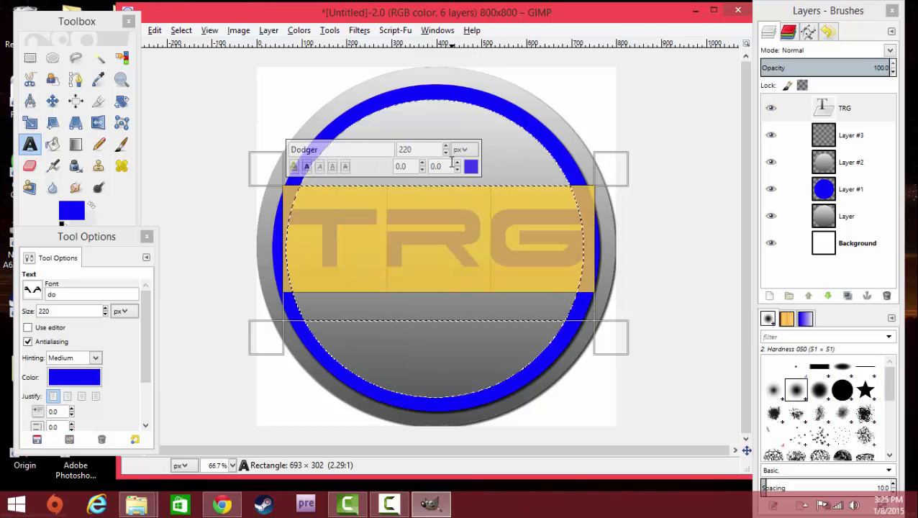
Step: Reduce TRG to about 200 px and fit its box at 623 × 215, centred on the circle
left_click_drag(446, 154, 446, 154)
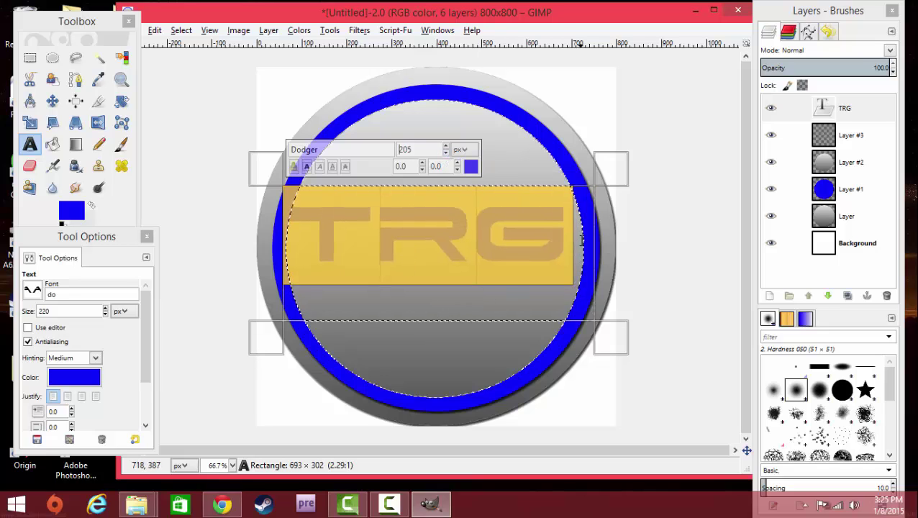
left_click(520, 224)
left_click_drag(271, 170, 248, 193)
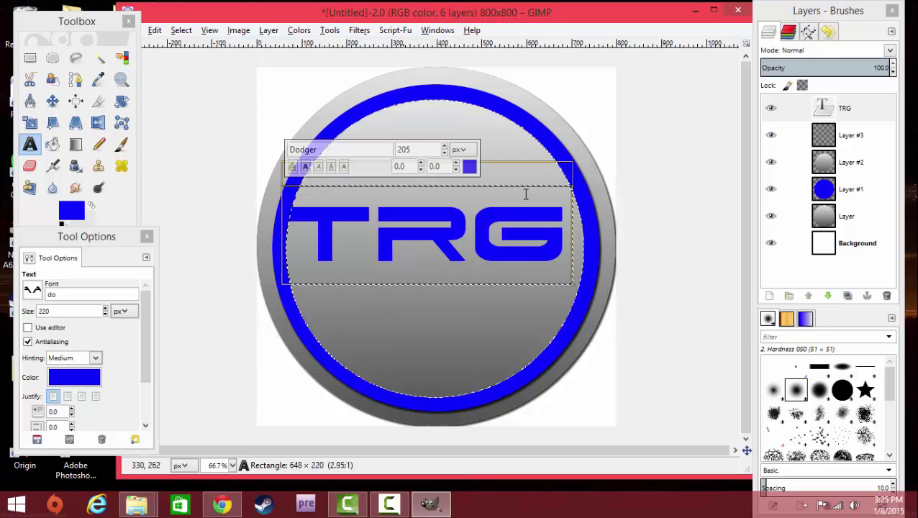
left_click_drag(598, 185, 606, 182)
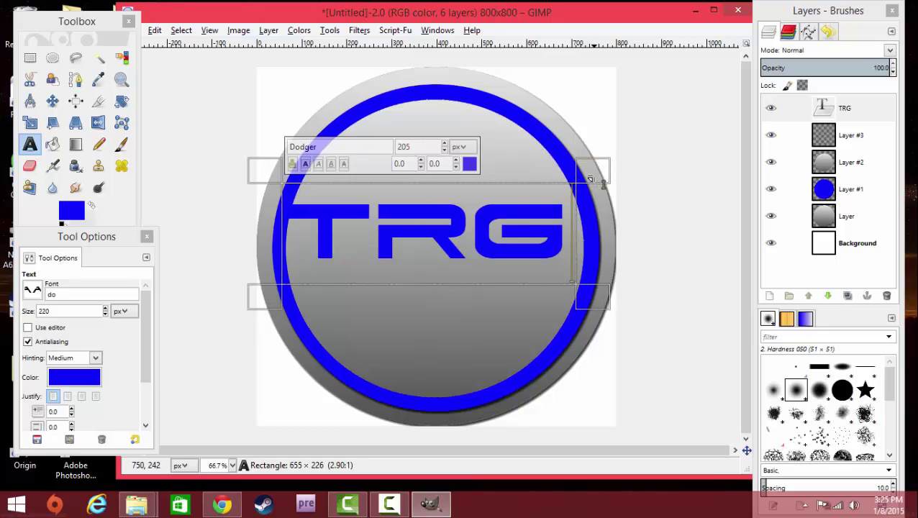
mouse_move(273, 172)
left_mouse_down()
mouse_move(281, 180)
mouse_move(271, 183)
left_mouse_up()
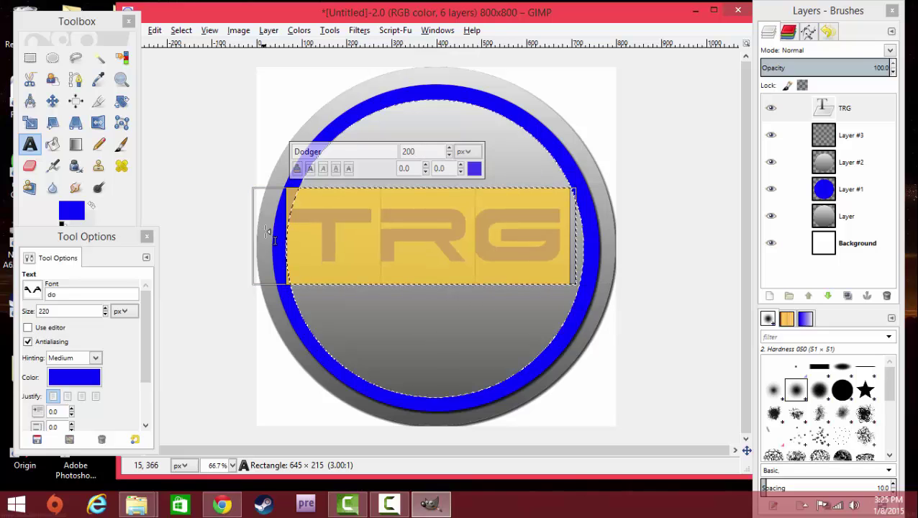
left_click_drag(268, 231, 271, 231)
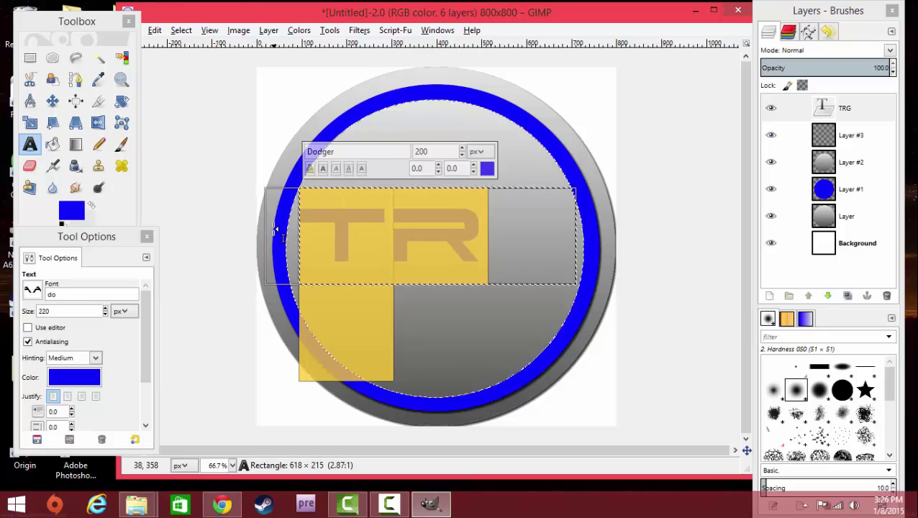
left_click_drag(274, 229, 272, 229)
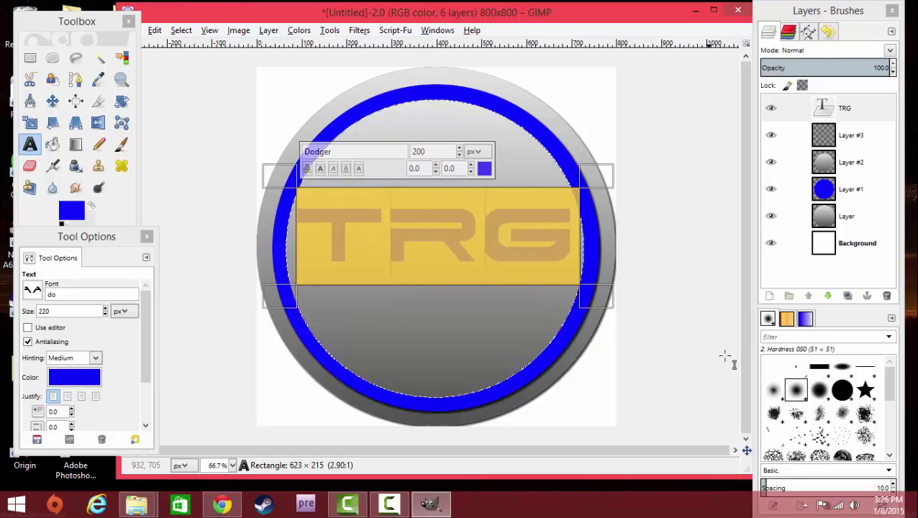
left_click(506, 328)
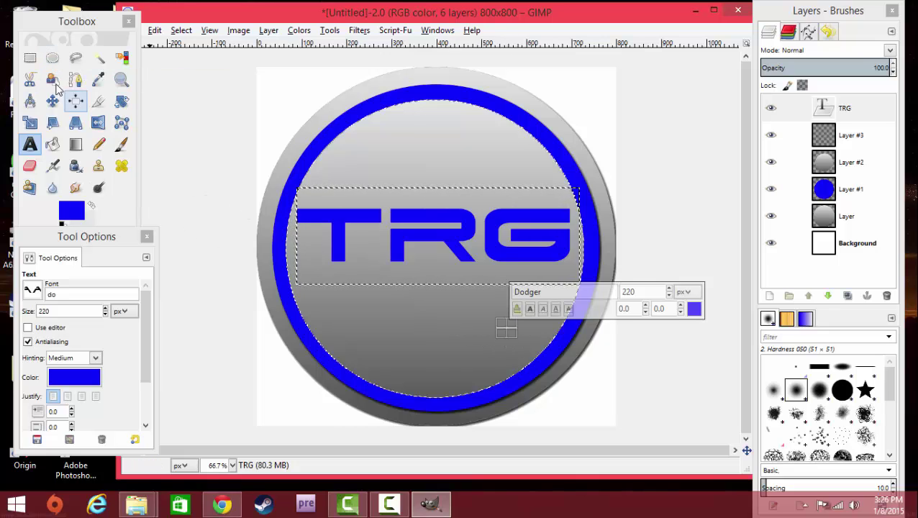
Step: Apply the Script-Fu Layer Effects Inner Shadow to the TRG text with default settings
left_click(30, 60)
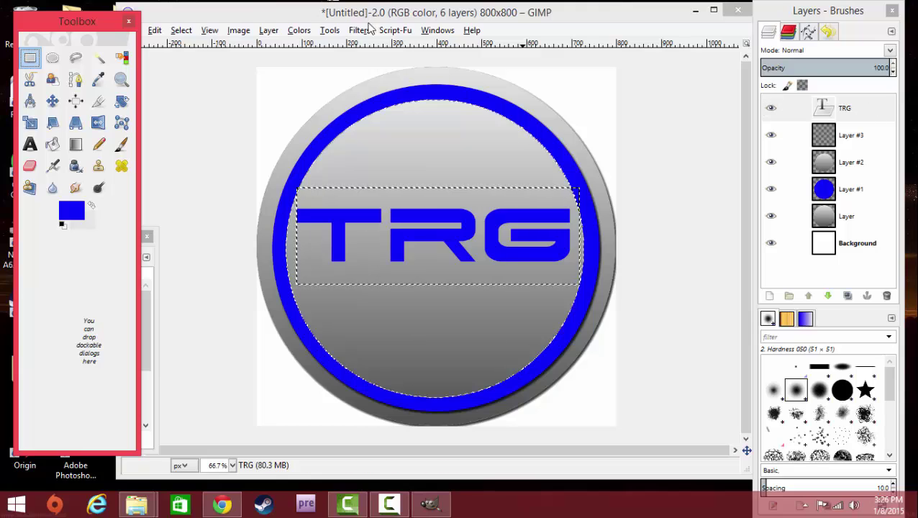
left_click(395, 30)
mouse_move(403, 45)
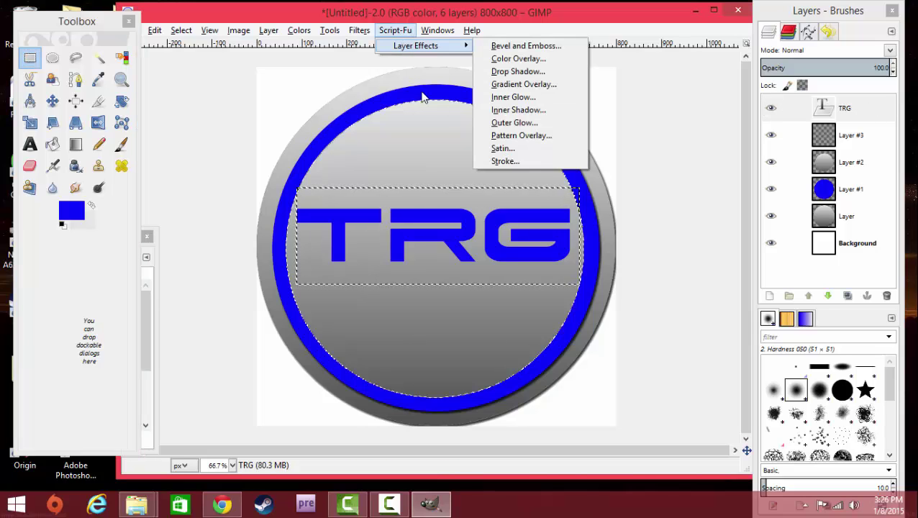
left_click(523, 112)
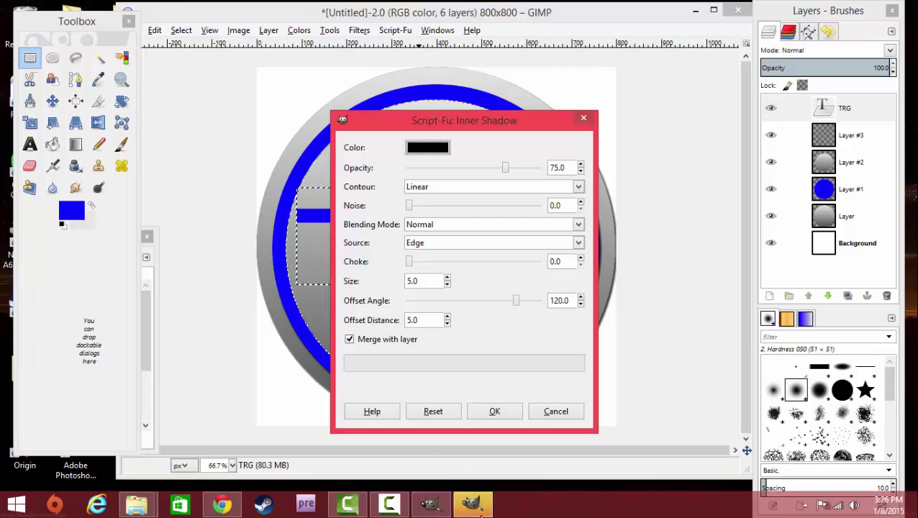
left_click(494, 411)
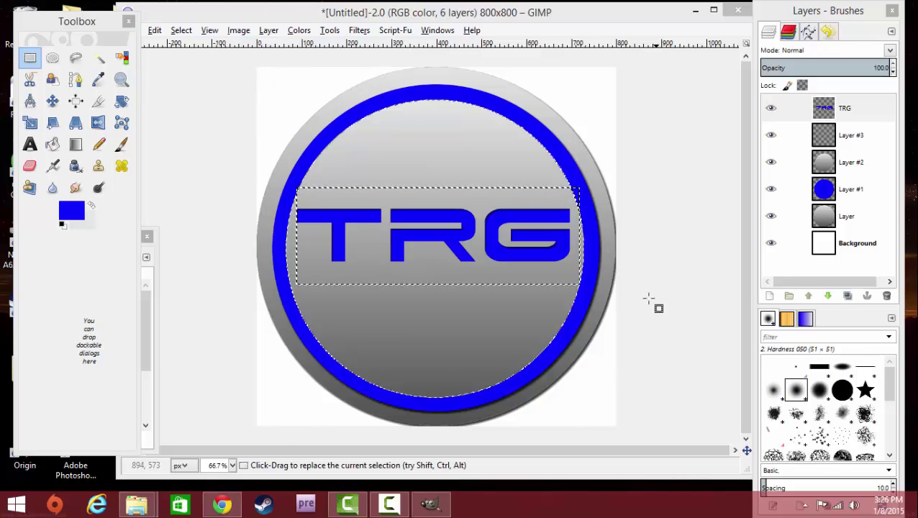
Step: Add a transparent Layer #4, select the whole canvas, and fill it with a dark grey vertical gradient
left_click(769, 296)
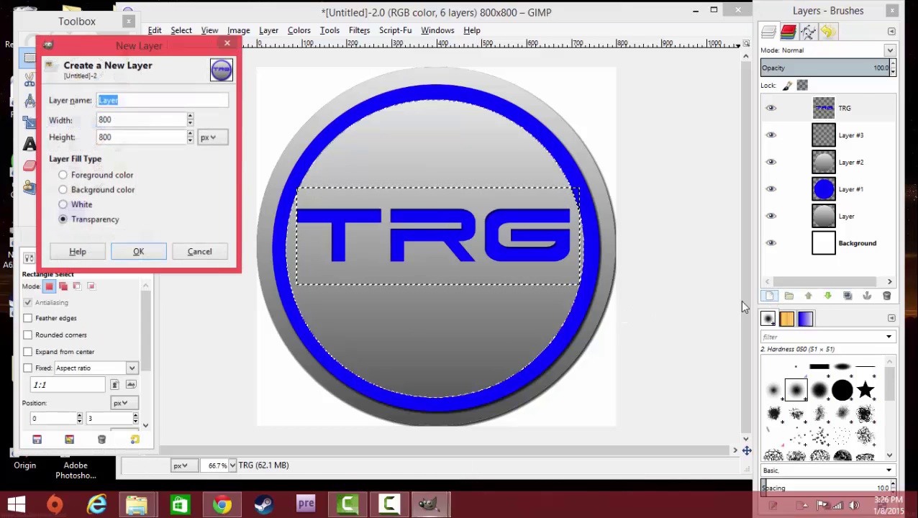
left_click(141, 253)
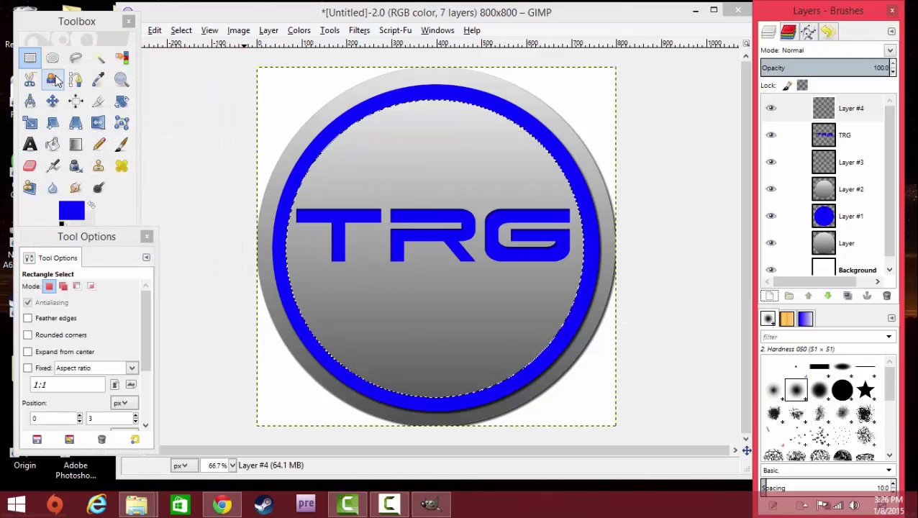
left_click_drag(258, 66, 614, 424)
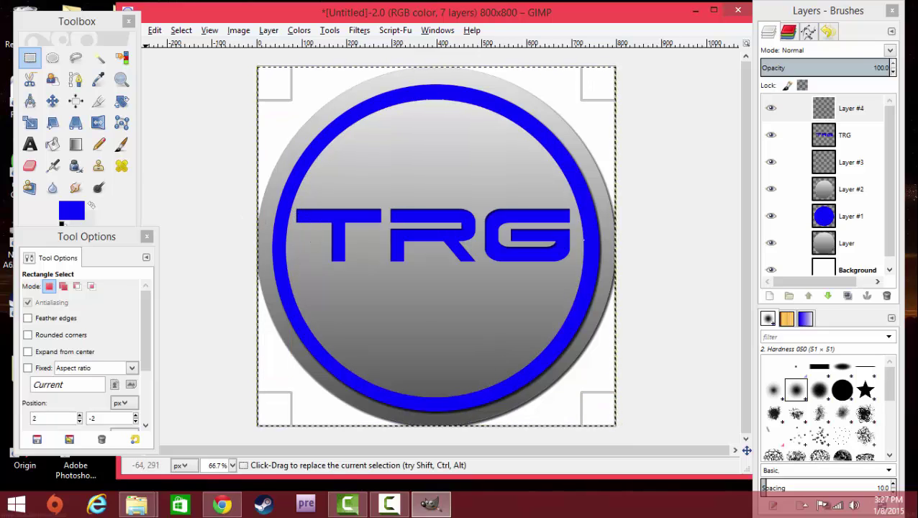
left_click(76, 144)
left_click(78, 210)
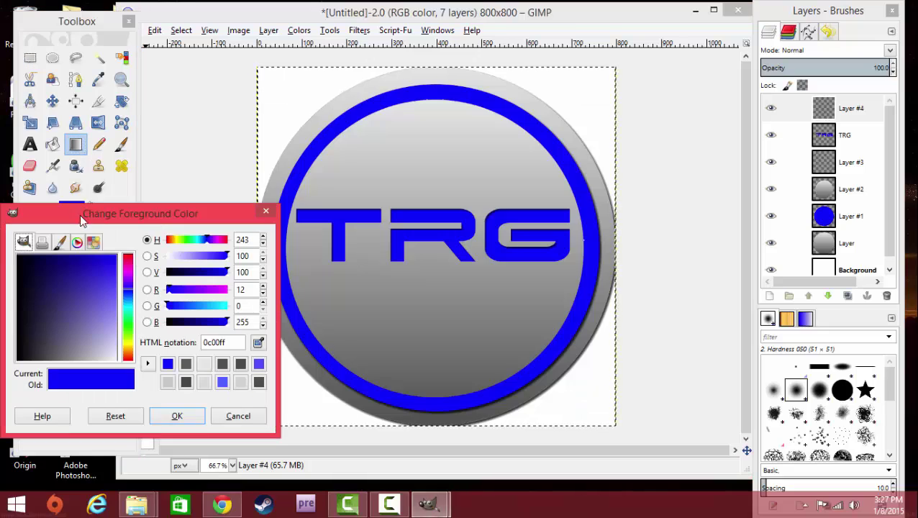
left_click_drag(55, 283, 36, 381)
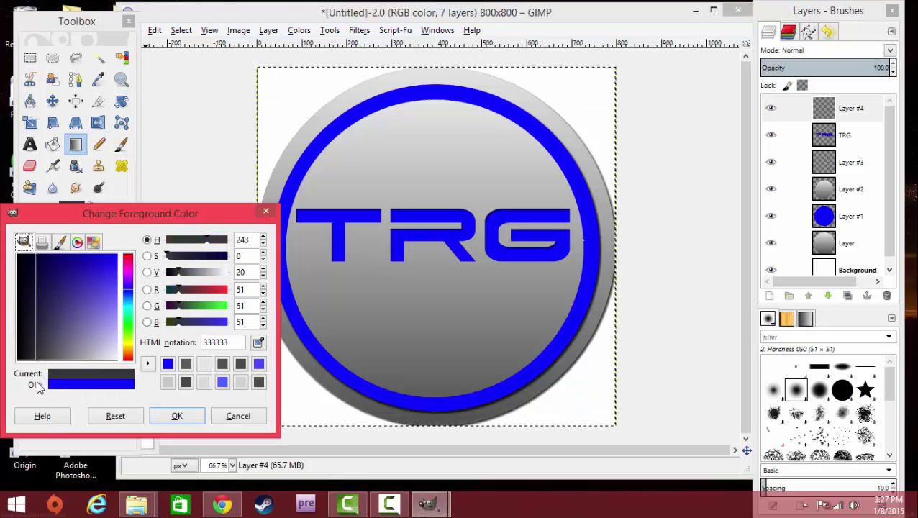
left_click(176, 417)
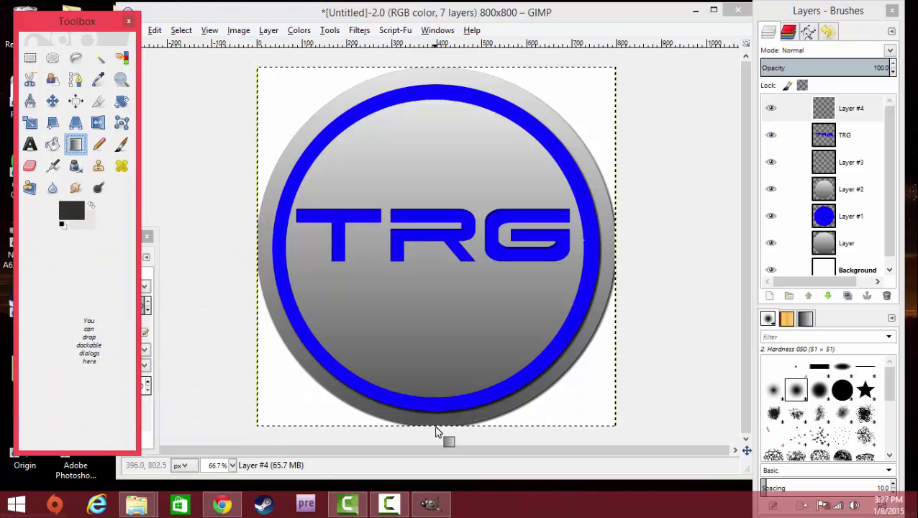
left_click_drag(436, 429, 457, 72)
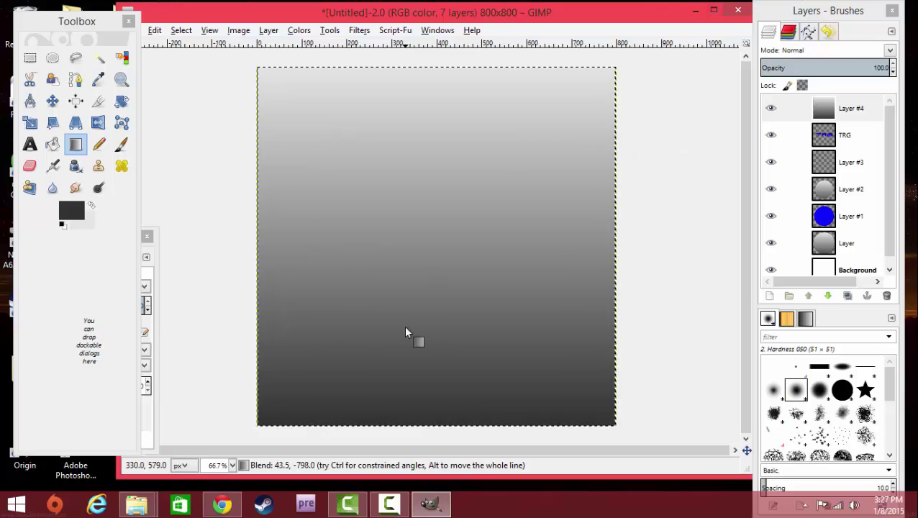
Step: Lower Layer #4 down the stack so it sits just above Background
left_click(848, 108)
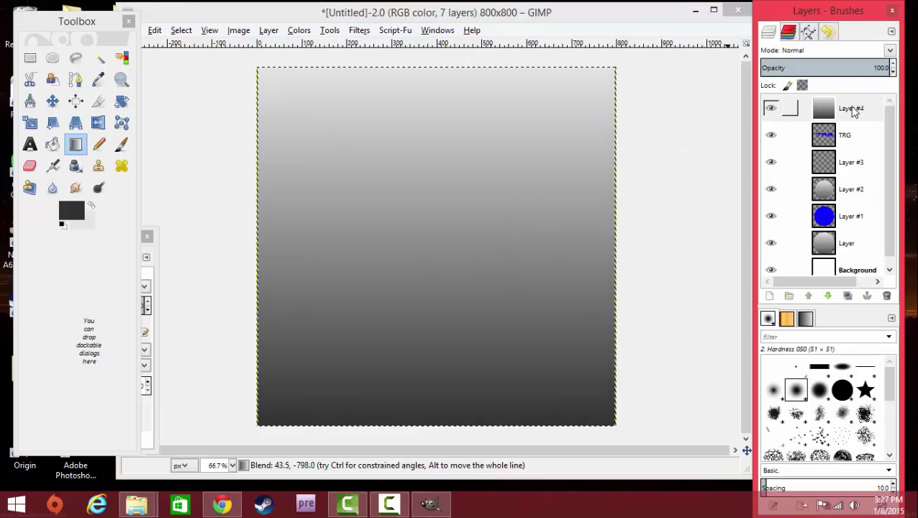
left_click(828, 296)
left_click(827, 295)
left_click(828, 296)
left_click(828, 296)
left_click(827, 296)
left_click(827, 296)
left_click(811, 296)
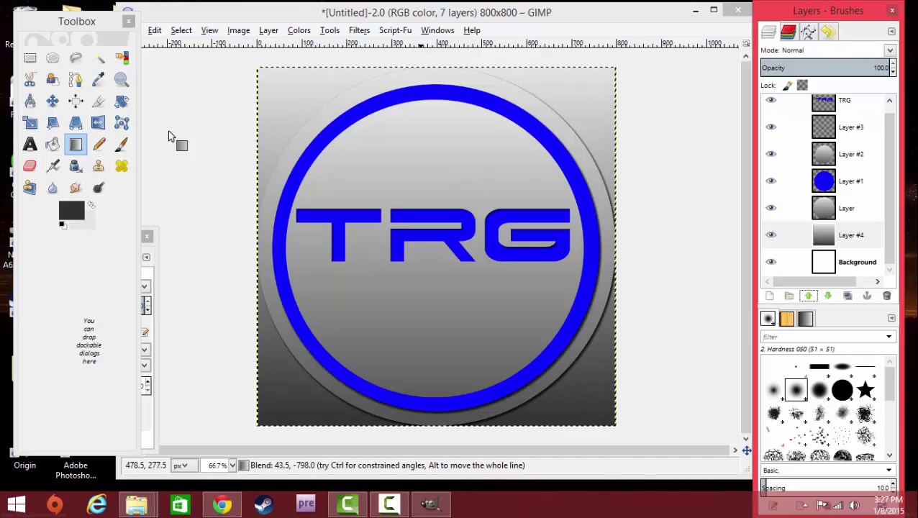
Step: Set the background colour to blue and redraw the vertical dark-to-blue gradient on Layer #4
left_click(85, 224)
left_click(186, 364)
left_click(177, 416)
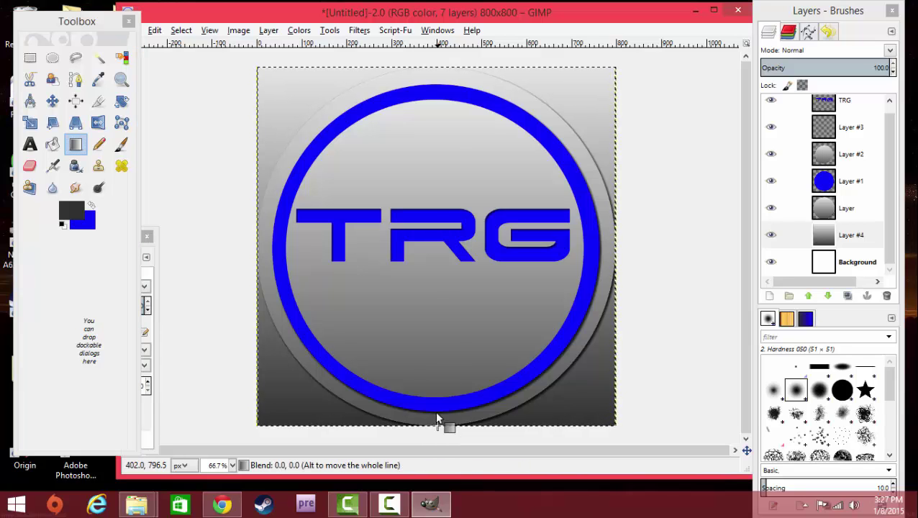
left_click_drag(436, 374, 459, 72)
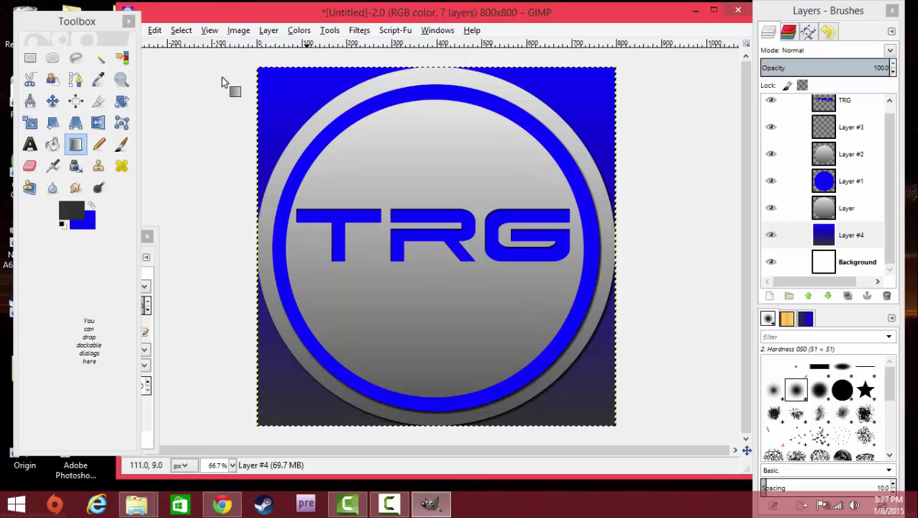
left_click_drag(114, 26, 82, 36)
Step: Open the Export Image dialog via File > Export As
left_click(134, 29)
left_click(133, 30)
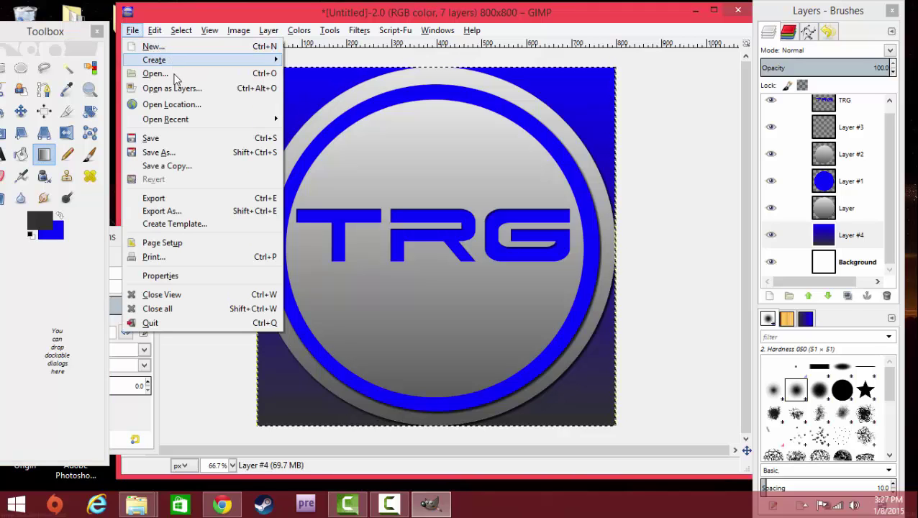
left_click(176, 212)
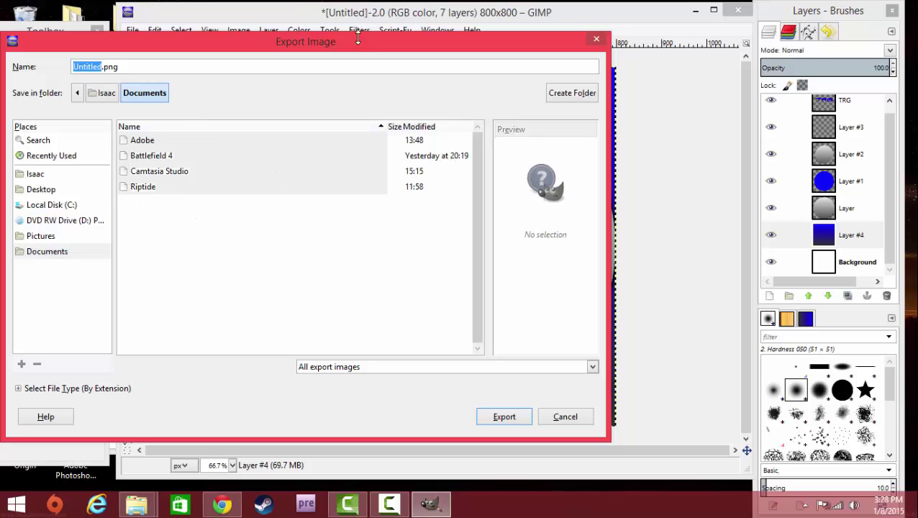
left_click_drag(356, 45, 526, 166)
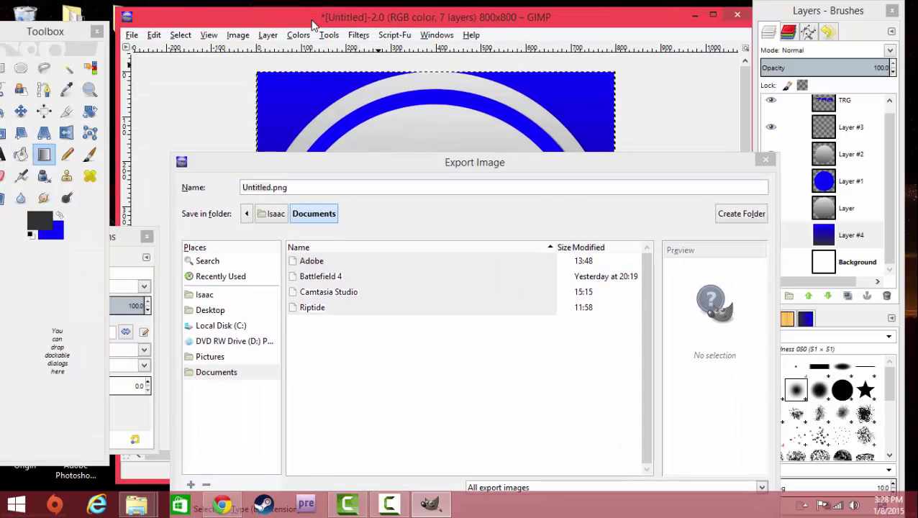
left_click_drag(311, 28, 350, 119)
Step: Create a new folder named Youtube on the desktop
right_click(324, 42)
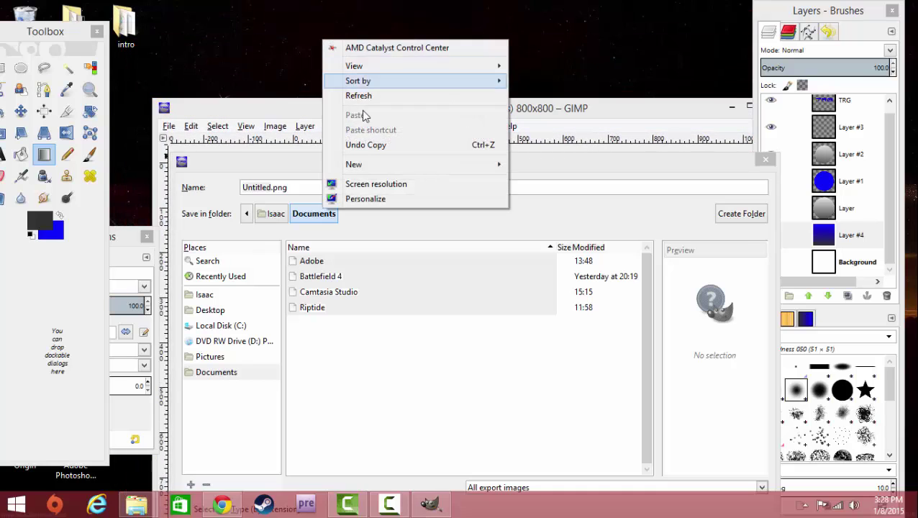
mouse_move(365, 164)
left_click(589, 166)
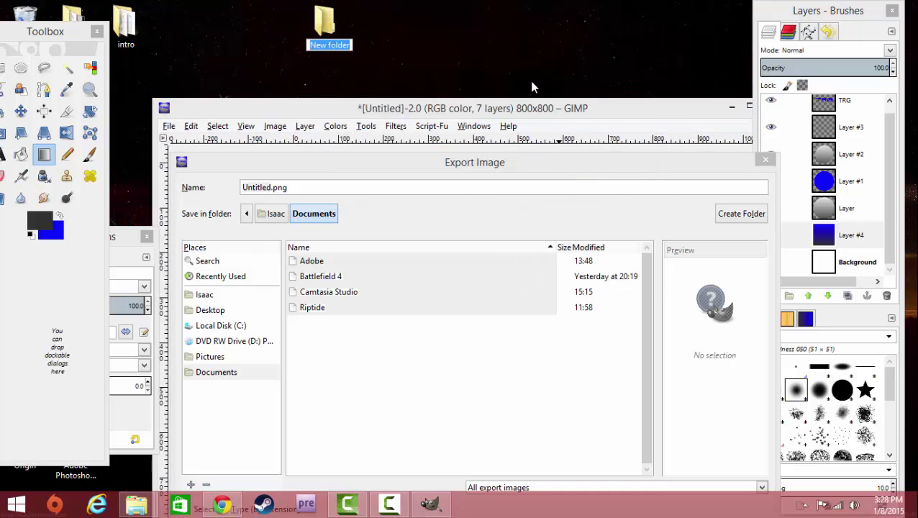
key("BackSpace")
type("Yotube")
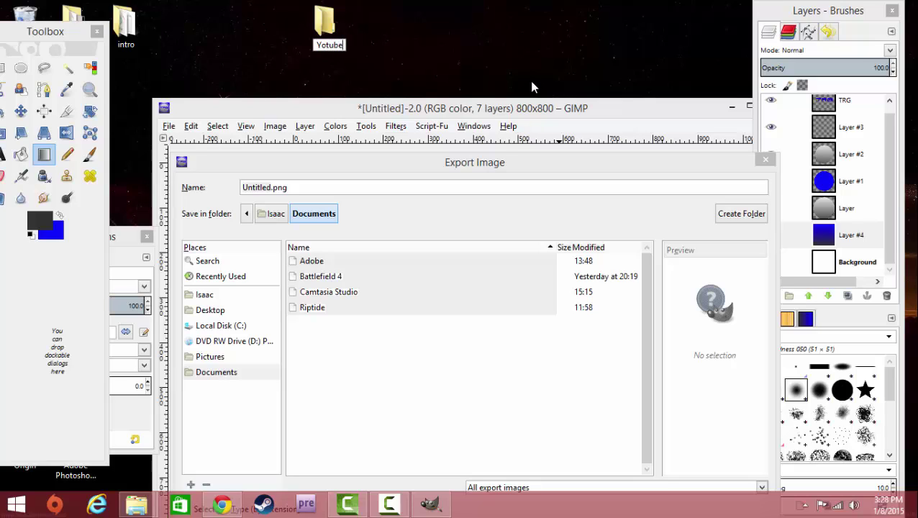
left_click(326, 44)
type("u")
key("Return")
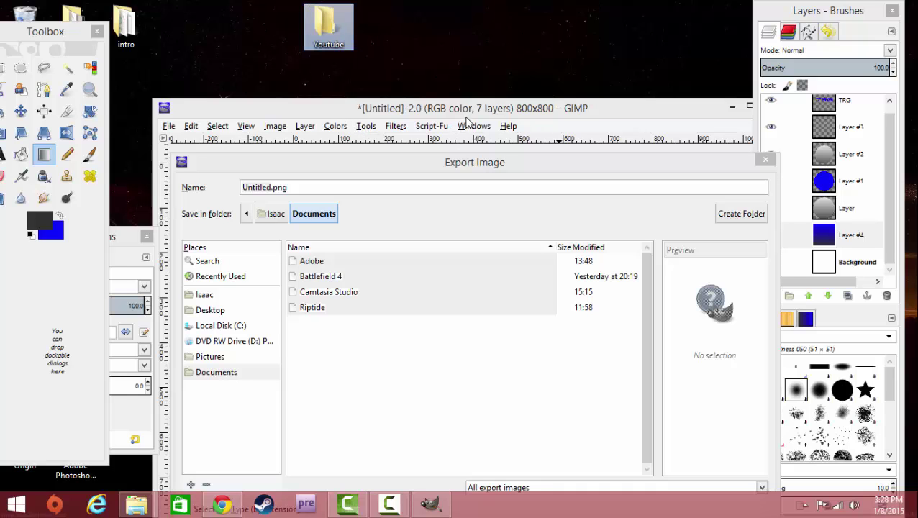
left_click_drag(480, 109, 450, 24)
left_click_drag(496, 165, 463, 66)
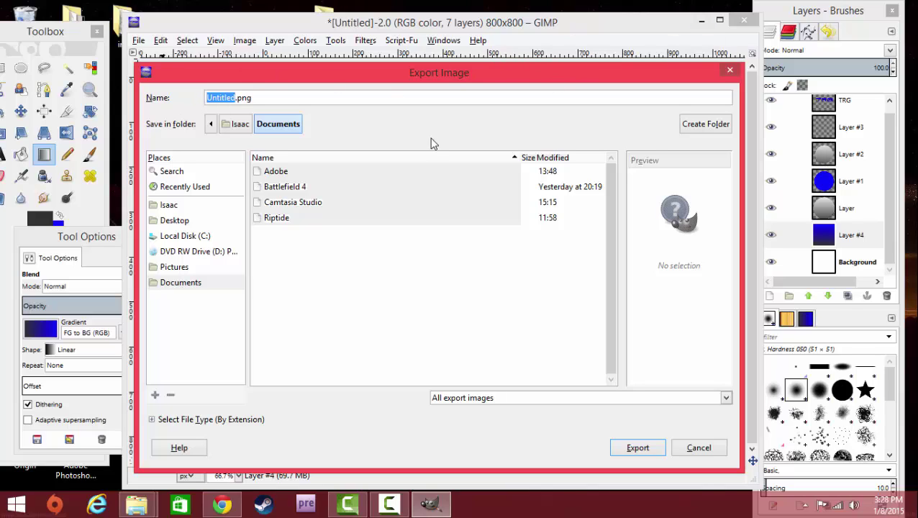
Step: Set the export location to Desktop > Youtube and the file name to logo.jpeg
left_click(178, 220)
left_click(301, 202)
double_click(301, 202)
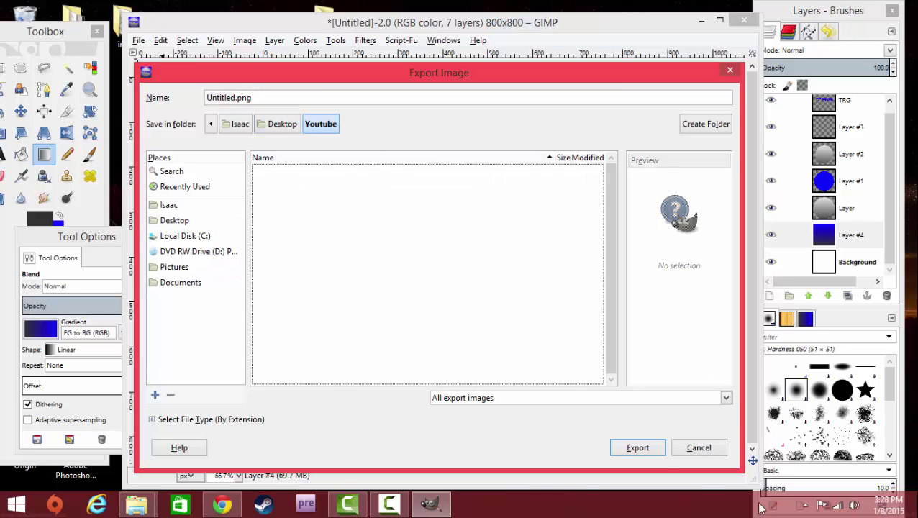
left_click(235, 98)
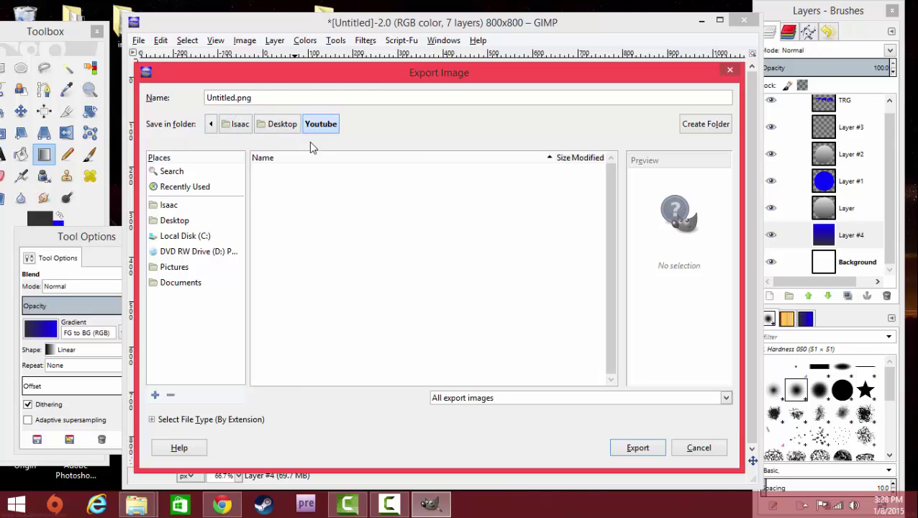
key("BackSpace")
key("BackSpace")
key("BackSpace")
key("BackSpace")
key("BackSpace")
key("BackSpace")
key("BackSpace")
key("BackSpace")
type("logo")
left_click(252, 96)
key("BackSpace")
Step: Export the JPEG at quality 100 and minimise GIMP
left_click(632, 454)
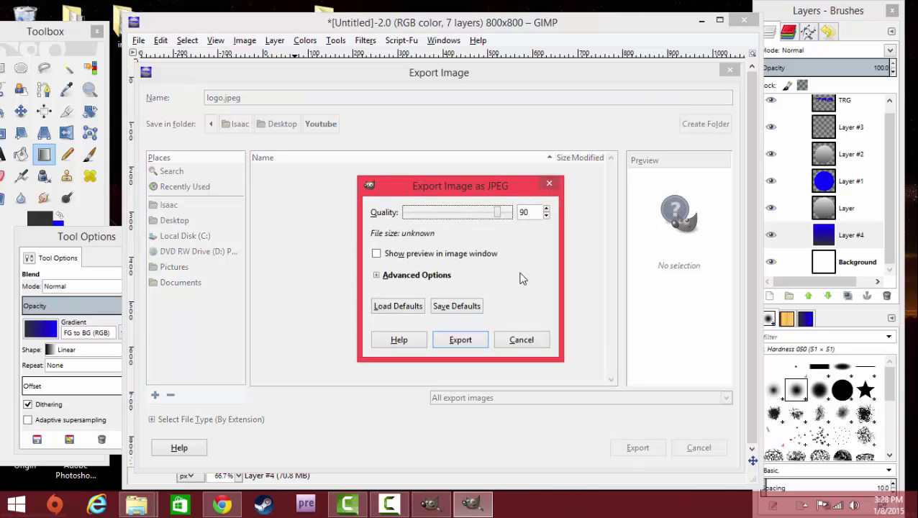
left_click_drag(500, 216, 536, 230)
left_click(468, 338)
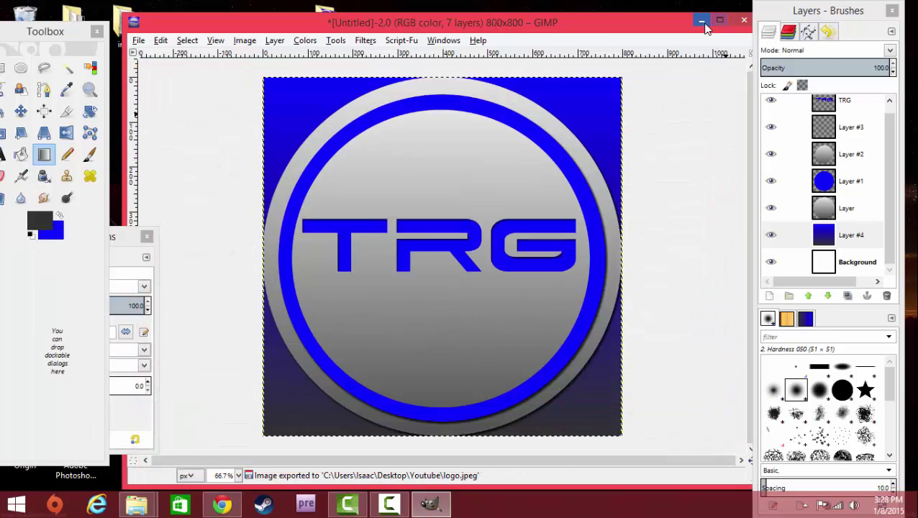
left_click(701, 20)
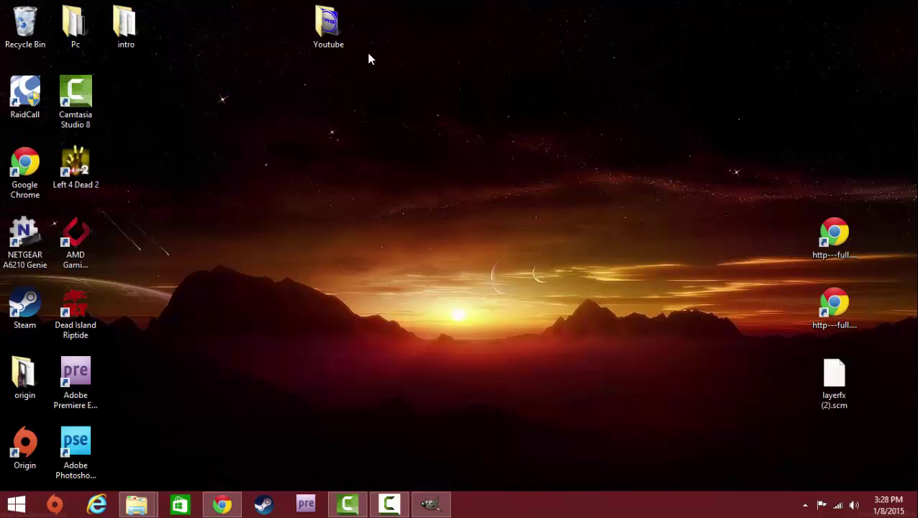
Step: Open the Youtube folder to confirm the exported logo image is there
double_click(329, 27)
left_click_drag(382, 119, 476, 148)
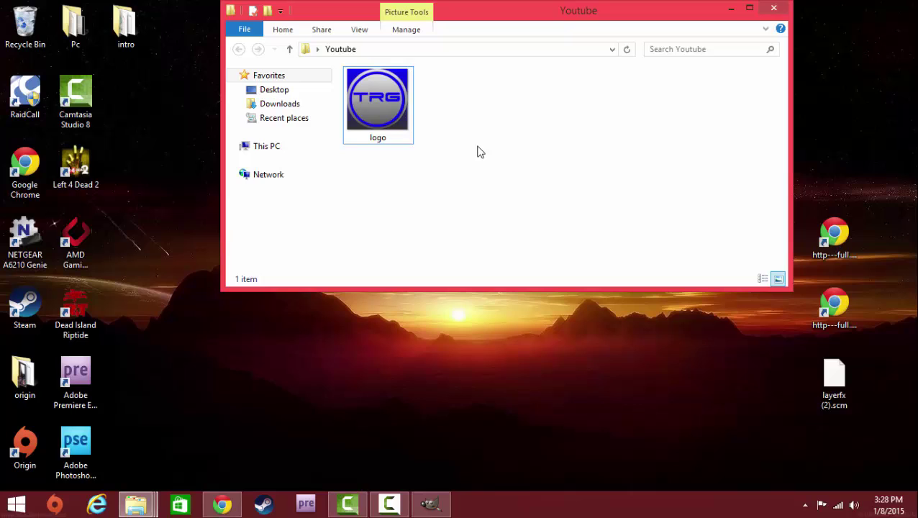
left_click(731, 9)
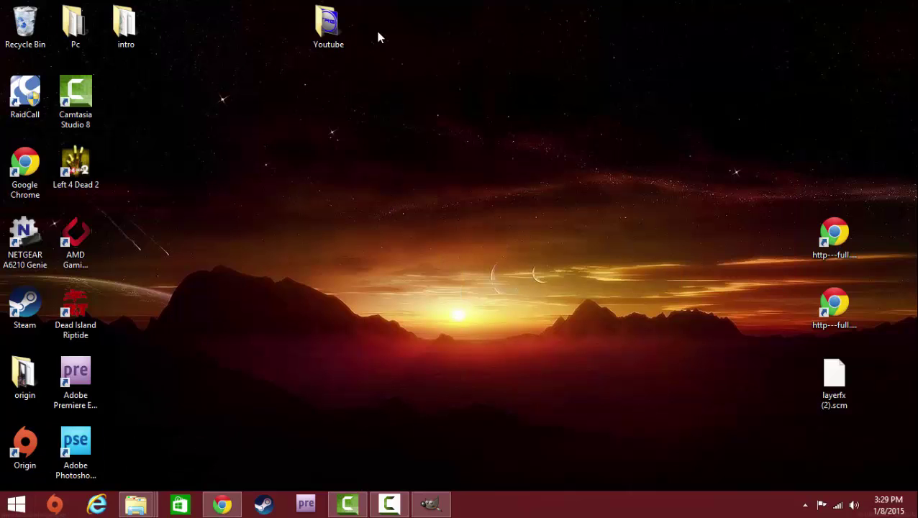
Step: Move the Youtube folder icon lower on the desktop, reopen it, then shrink and minimise its window
left_click_drag(351, 46, 399, 184)
double_click(378, 164)
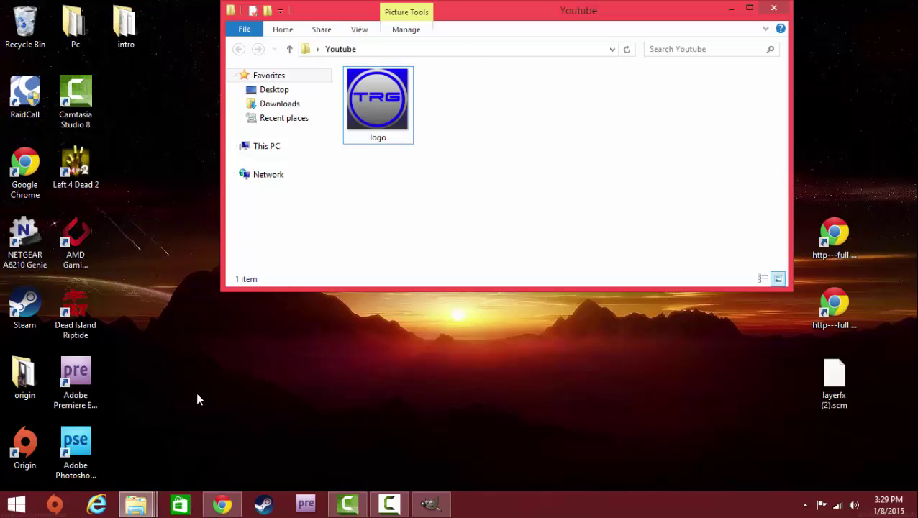
left_click_drag(366, 108, 484, 136)
left_click(483, 131)
left_click_drag(691, 2, 638, 71)
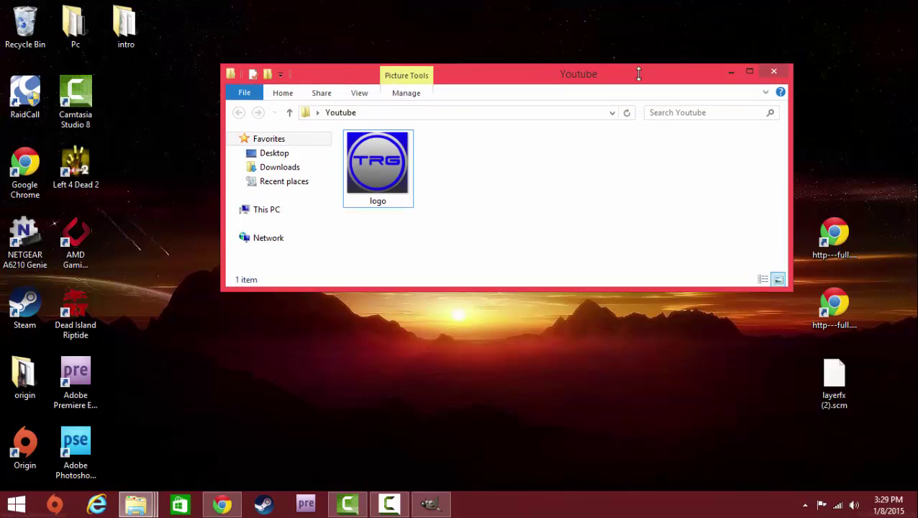
left_click(730, 72)
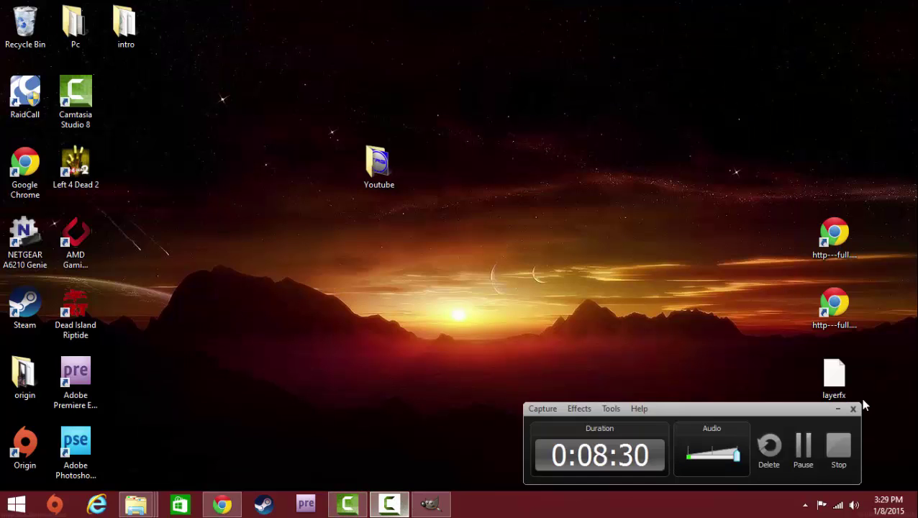